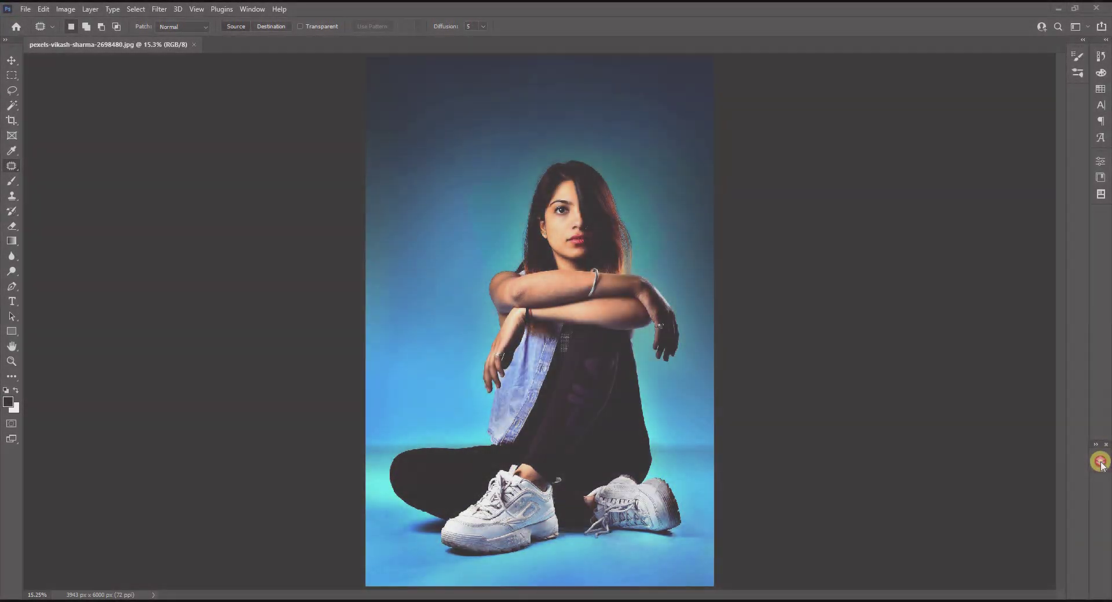
Duplicate the Background layer so a Background copy sits above it.
left_click(1101, 461)
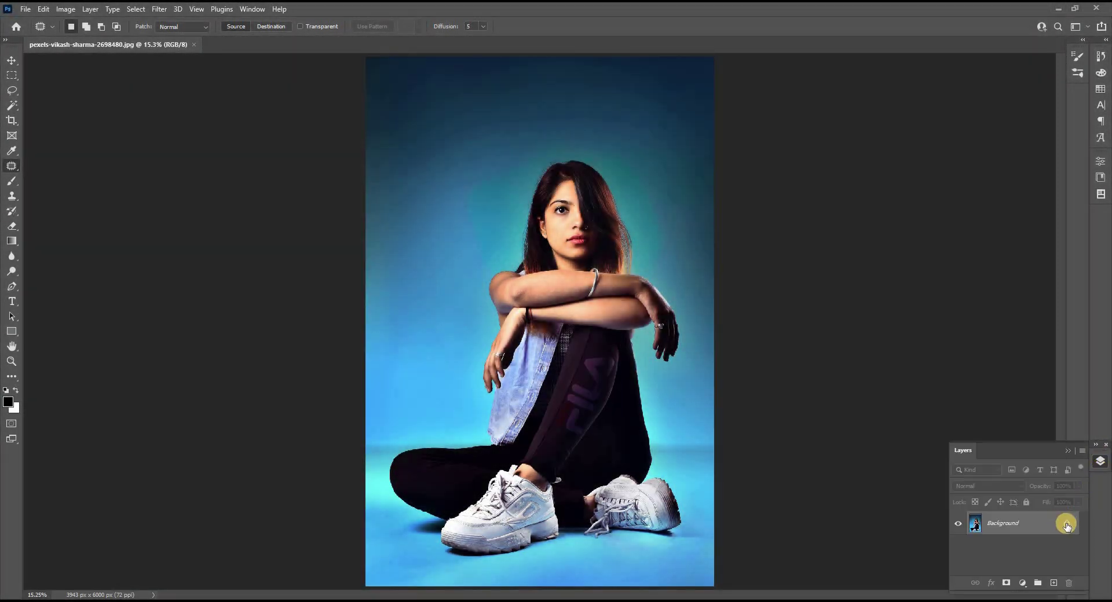
left_click_drag(1039, 526, 1053, 583)
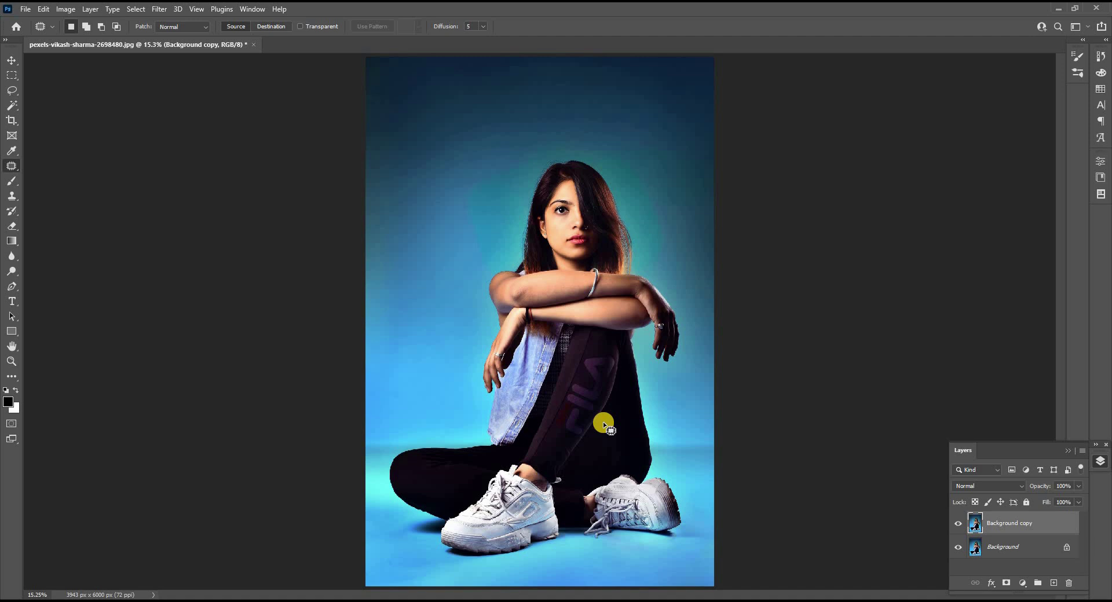
scroll(603, 426, "down", 3)
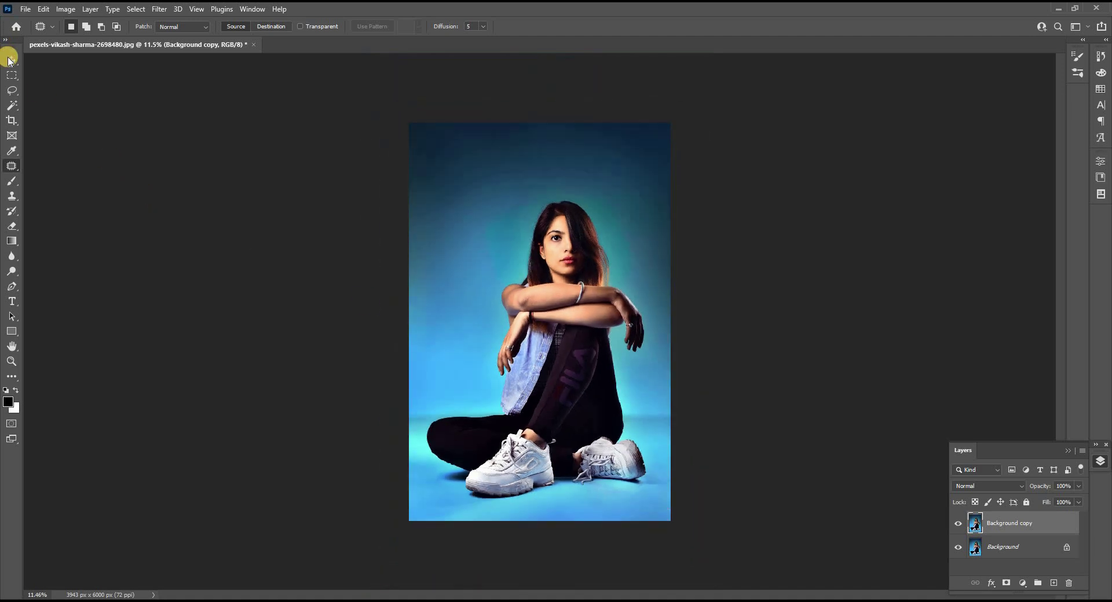
left_click(11, 61)
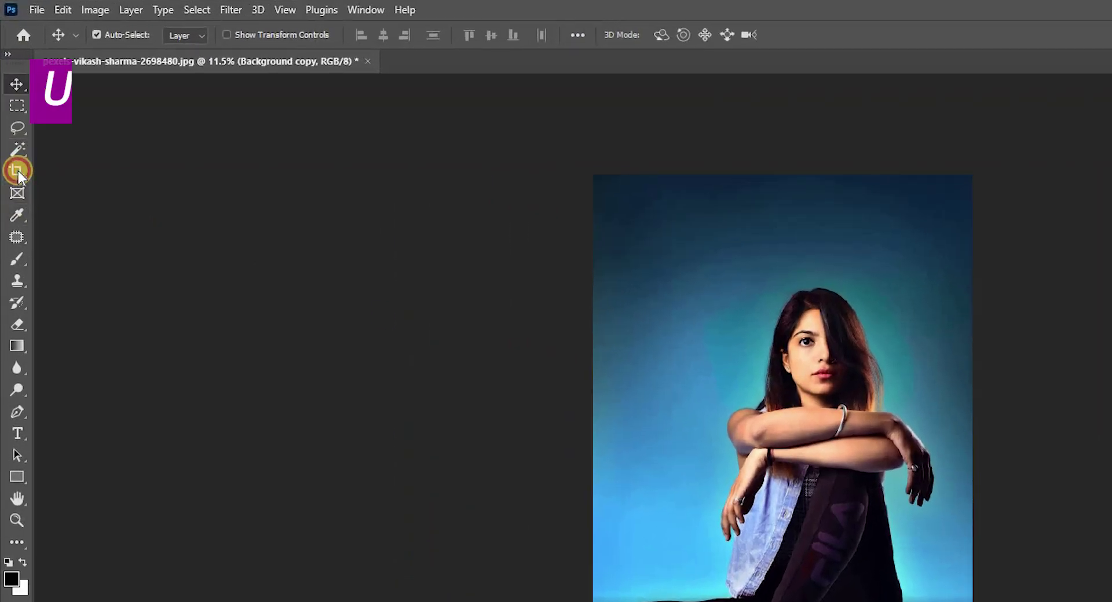
Extend the crop left, right and down with Content-Aware fill to a 10783 x 6419 px canvas.
left_click(11, 120)
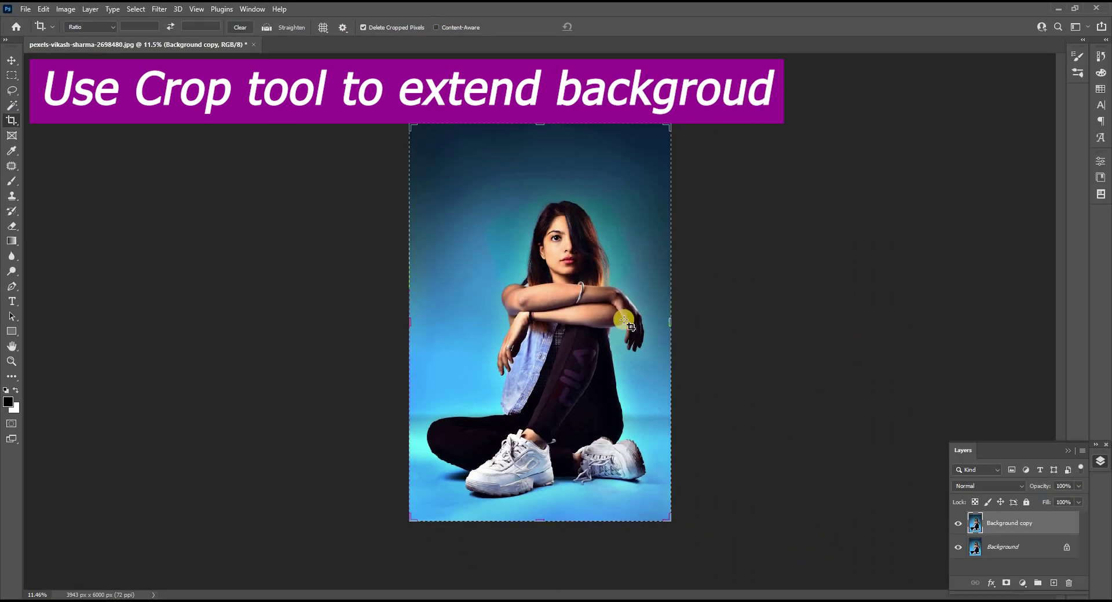
left_click_drag(730, 324, 775, 322)
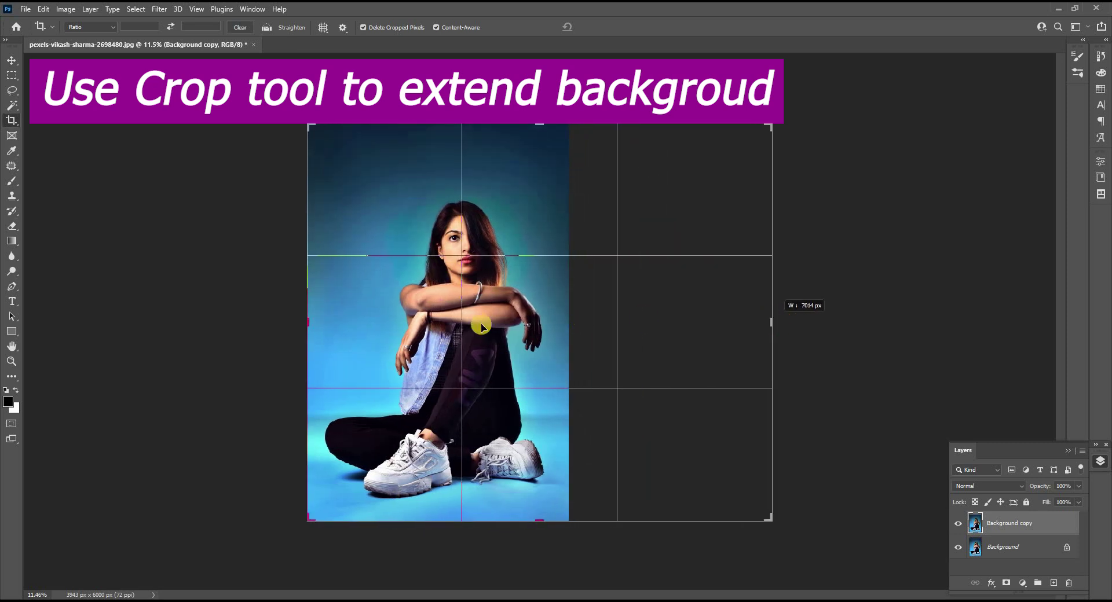
left_click_drag(307, 324, 190, 317)
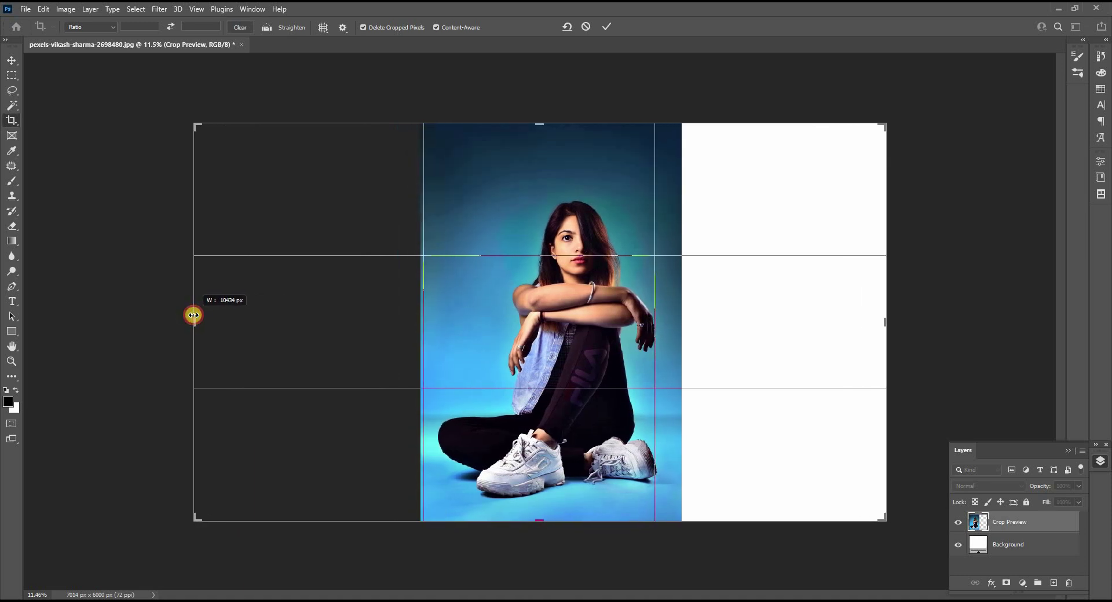
left_click_drag(194, 315, 194, 315)
left_click_drag(554, 528, 556, 528)
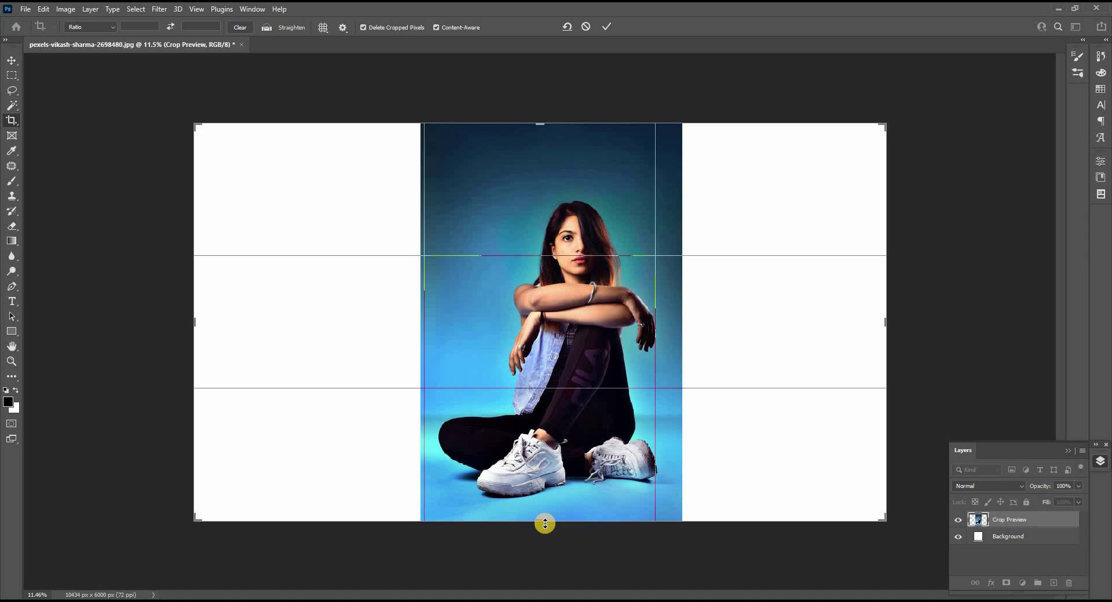
left_click_drag(895, 322, 905, 322)
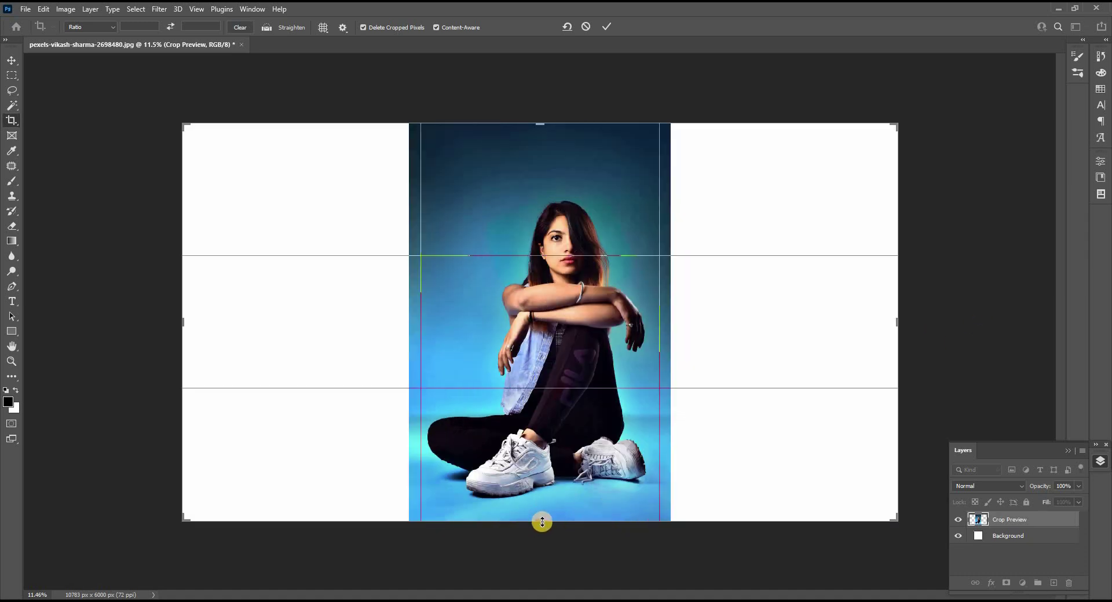
left_click_drag(546, 534, 546, 535)
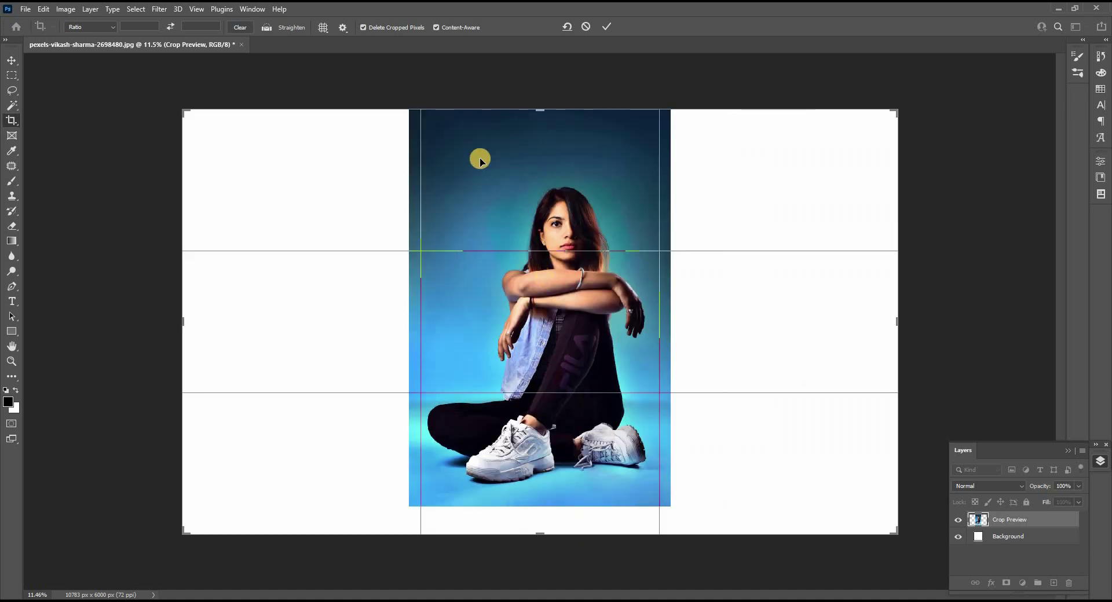
left_click(606, 27)
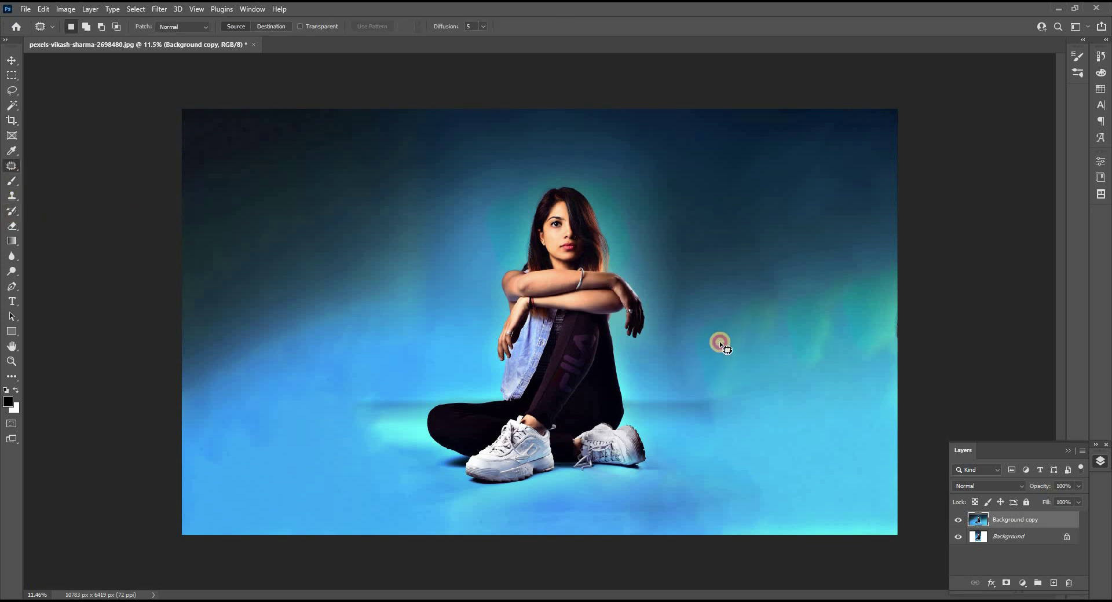
Patch the blotchy areas of the extended backdrop at the right edge.
left_click_drag(764, 369, 778, 315)
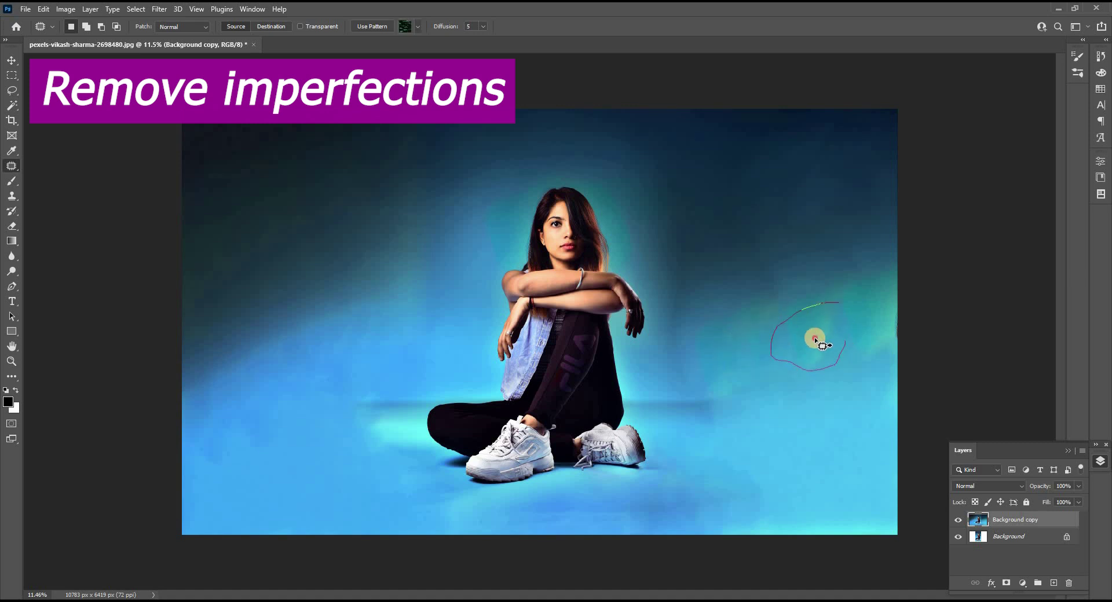
left_click_drag(815, 339, 742, 364)
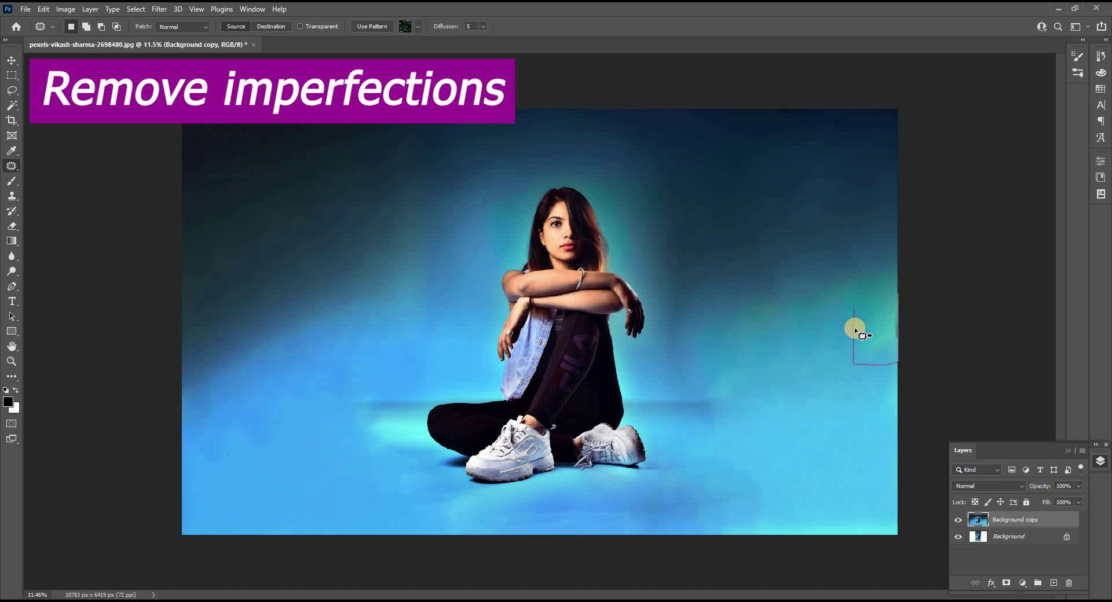
left_click_drag(856, 331, 854, 308)
left_click(831, 339)
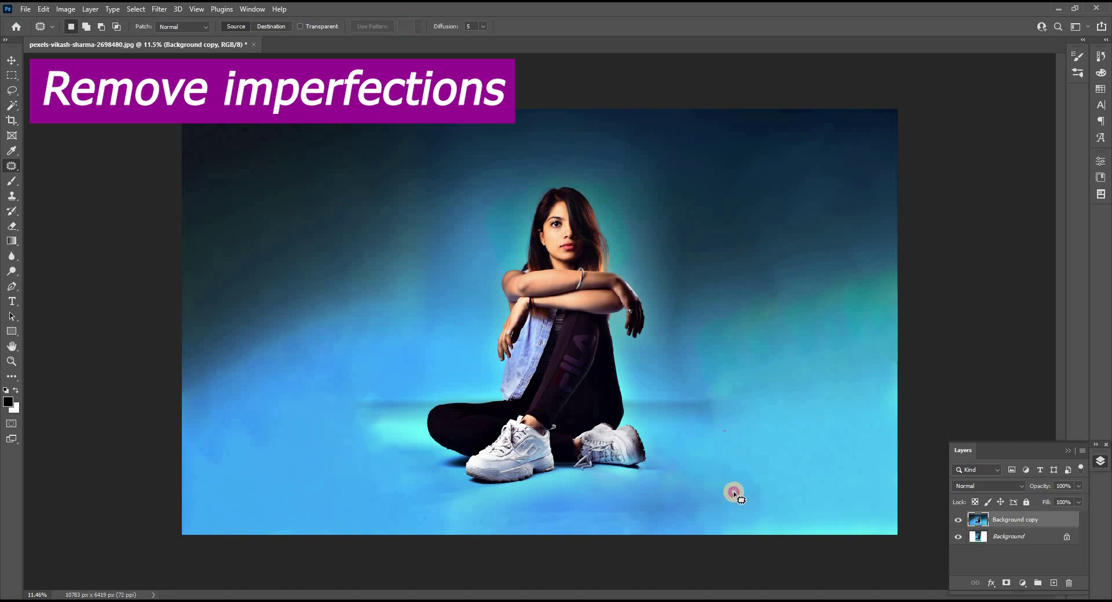
Patch the floor blotch to the right of the girl's shoes.
left_click_drag(779, 479, 781, 458)
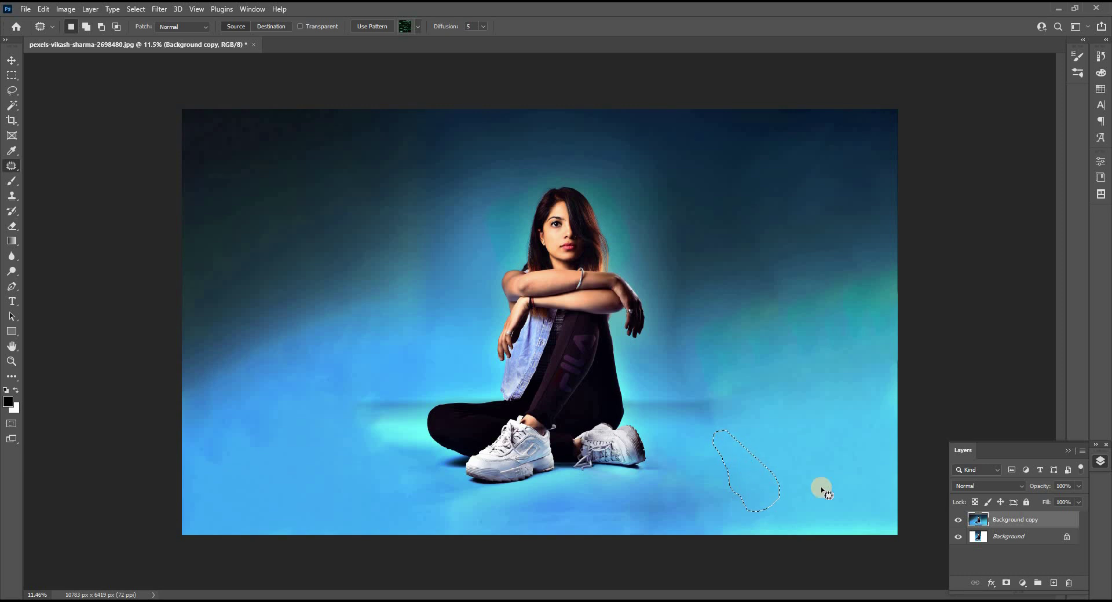
left_click(916, 511)
left_click(12, 75)
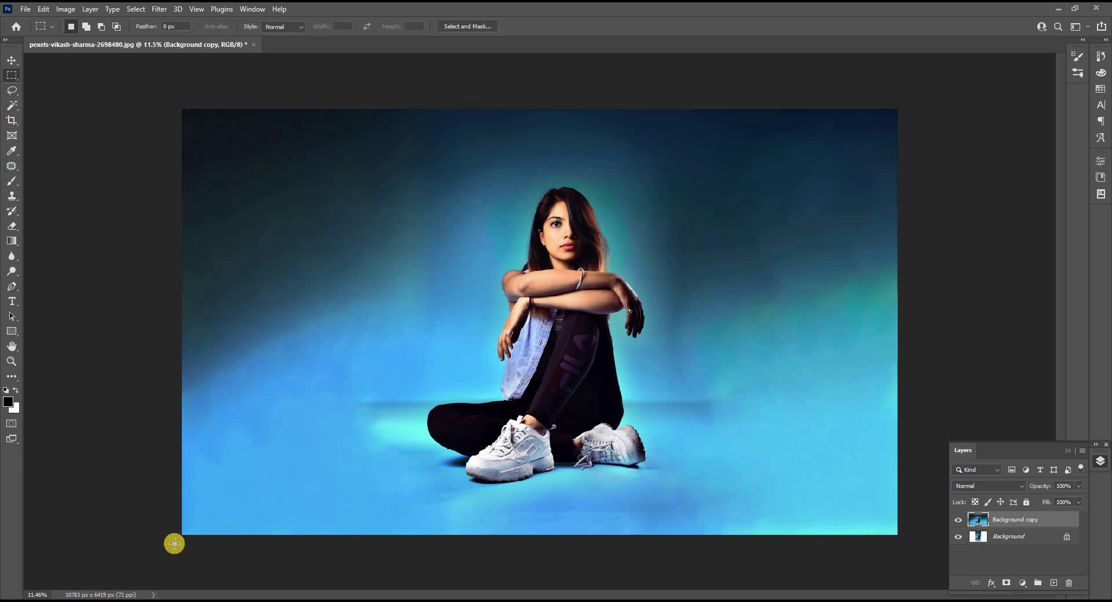
Copy the lower floor band onto a new Layer 1.
left_click_drag(174, 543, 961, 368)
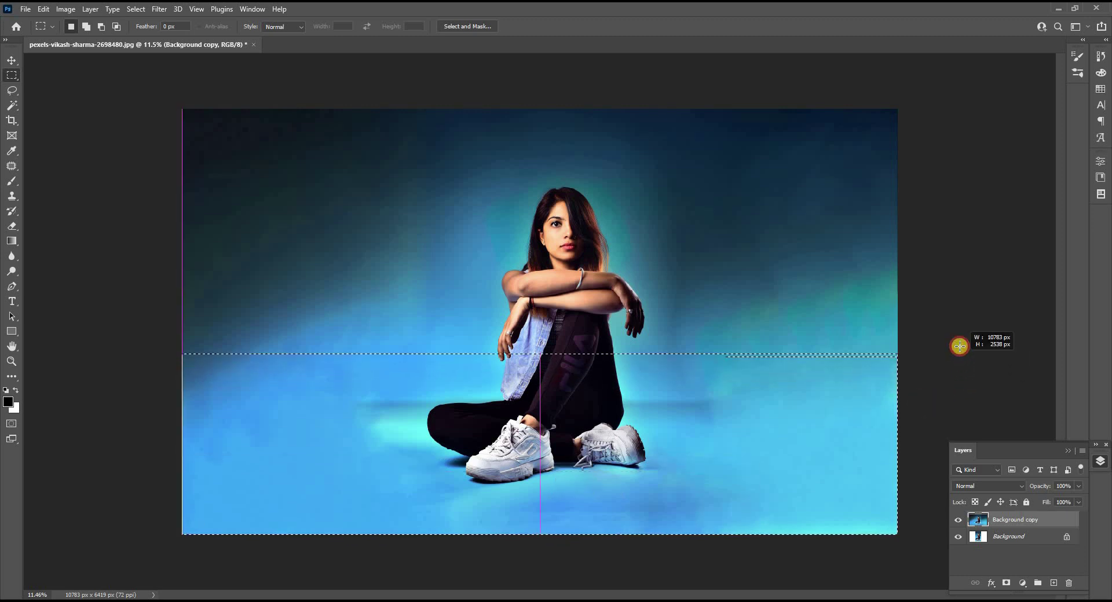
left_click_drag(960, 355, 960, 348)
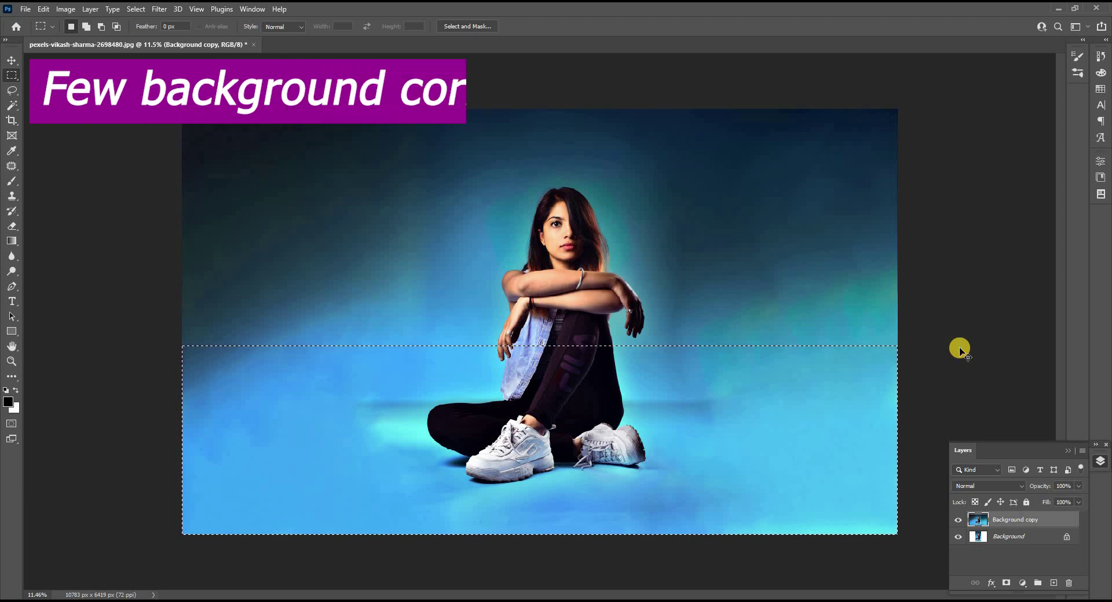
key("ctrl+j")
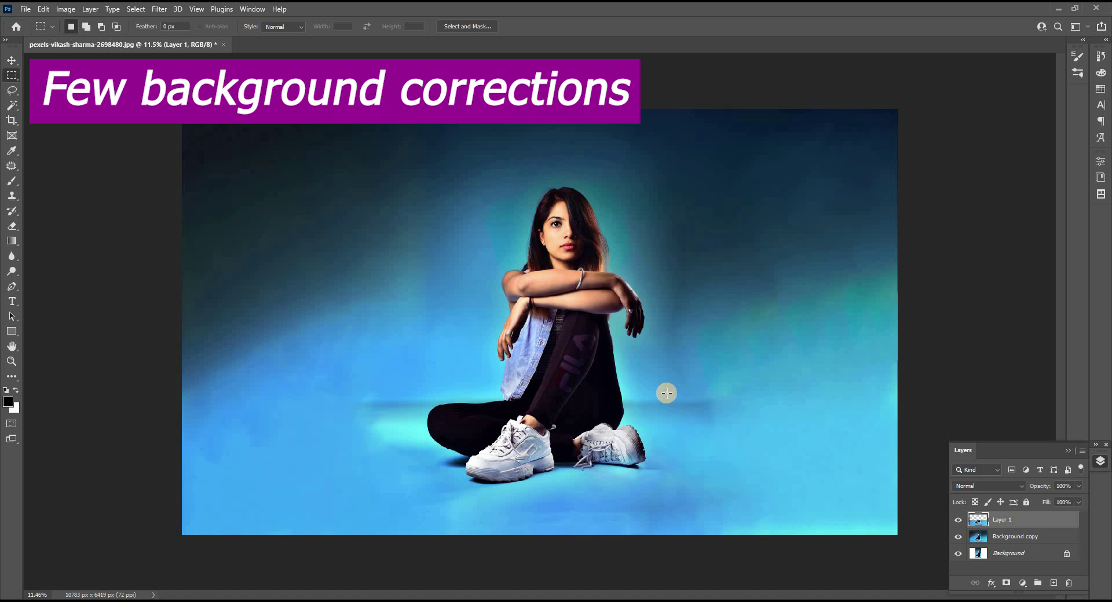
Stretch a clean floor strip right of the sneakers out to the right image edge.
left_click_drag(666, 393, 709, 542)
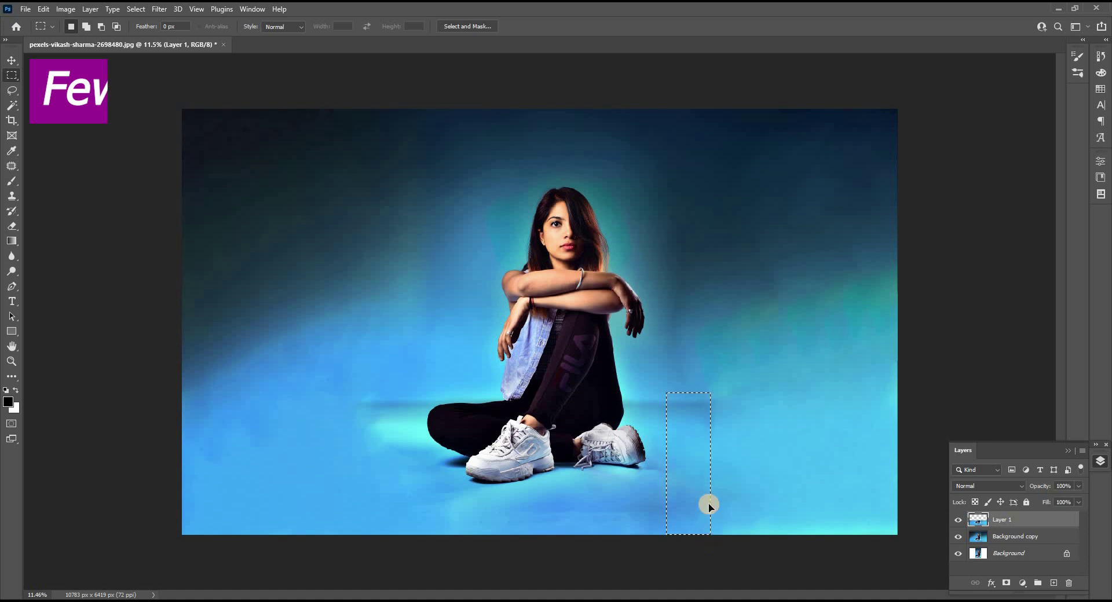
key("ctrl+t")
left_click_drag(874, 463, 892, 463)
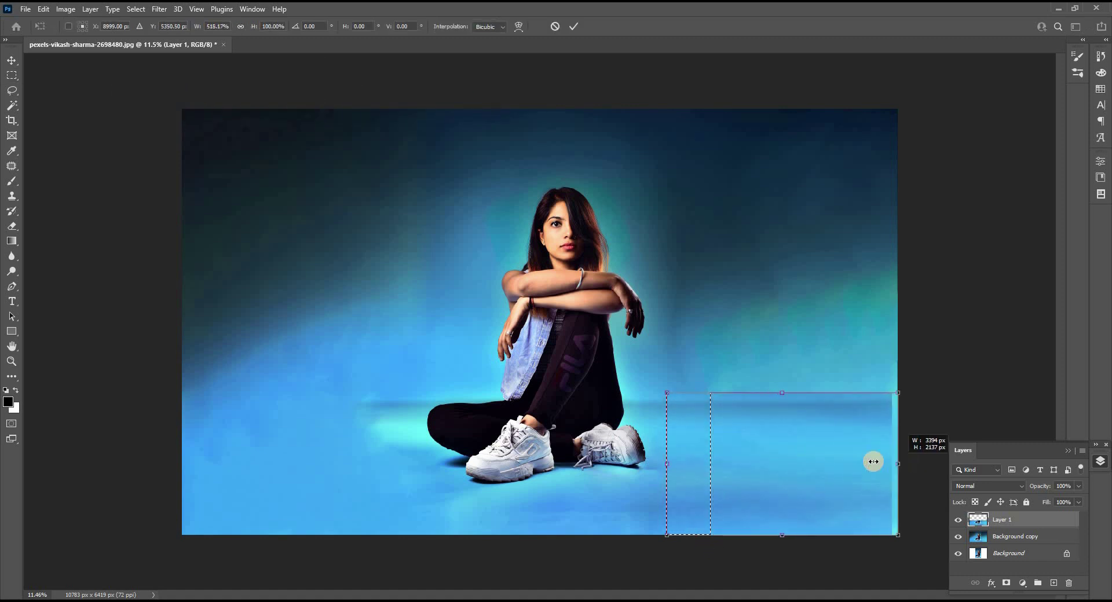
key("ctrl+z")
left_click_drag(711, 463, 903, 454)
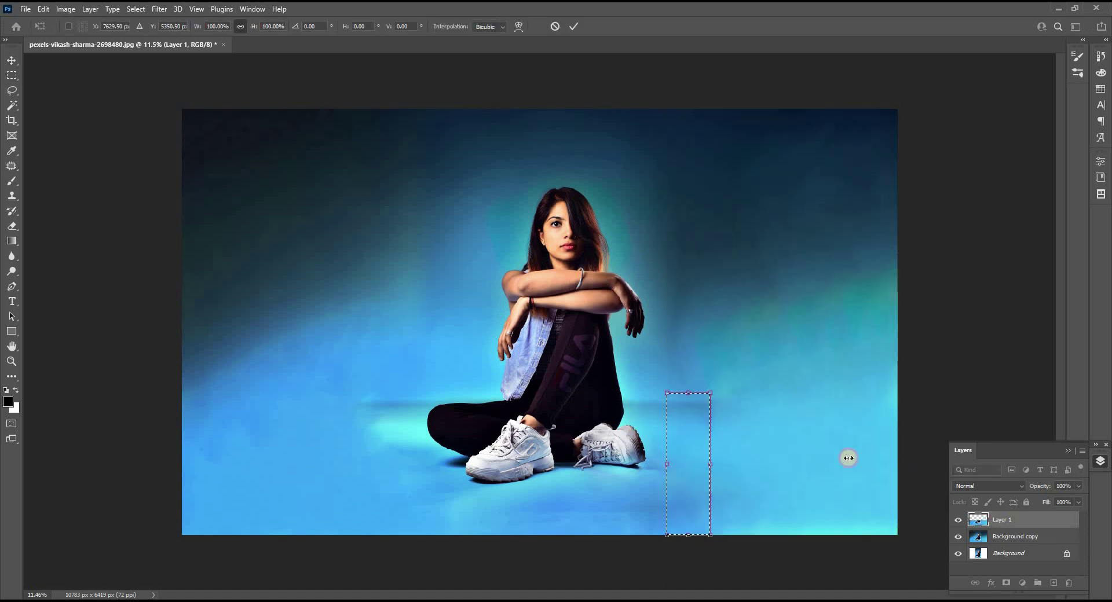
left_click(12, 60)
key("ctrl+d")
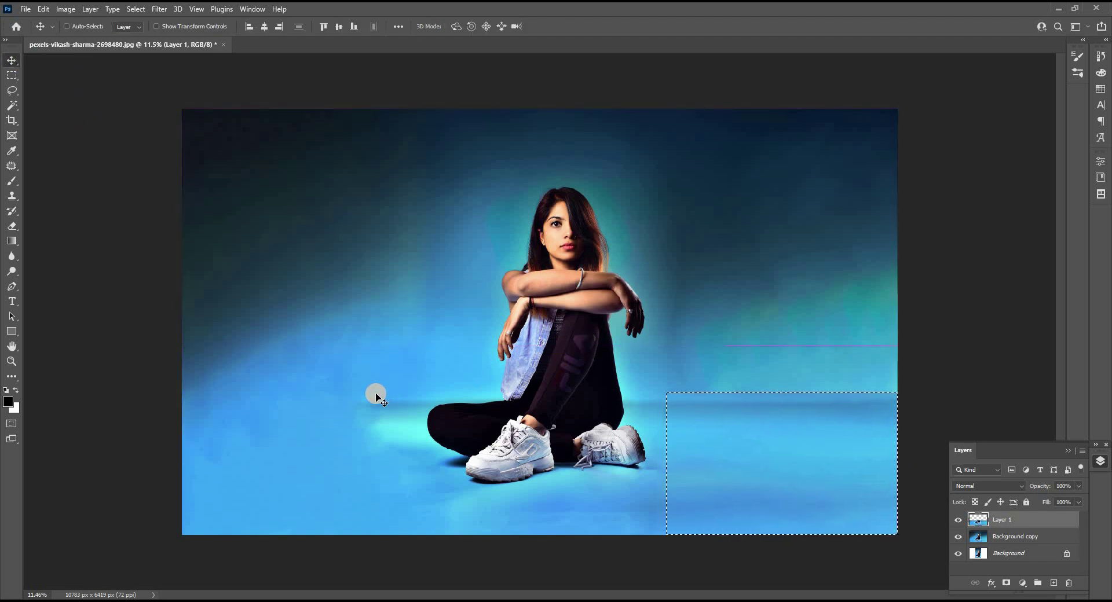
Stretch a clean floor strip left of the girl out to the left image edge.
left_click(12, 76)
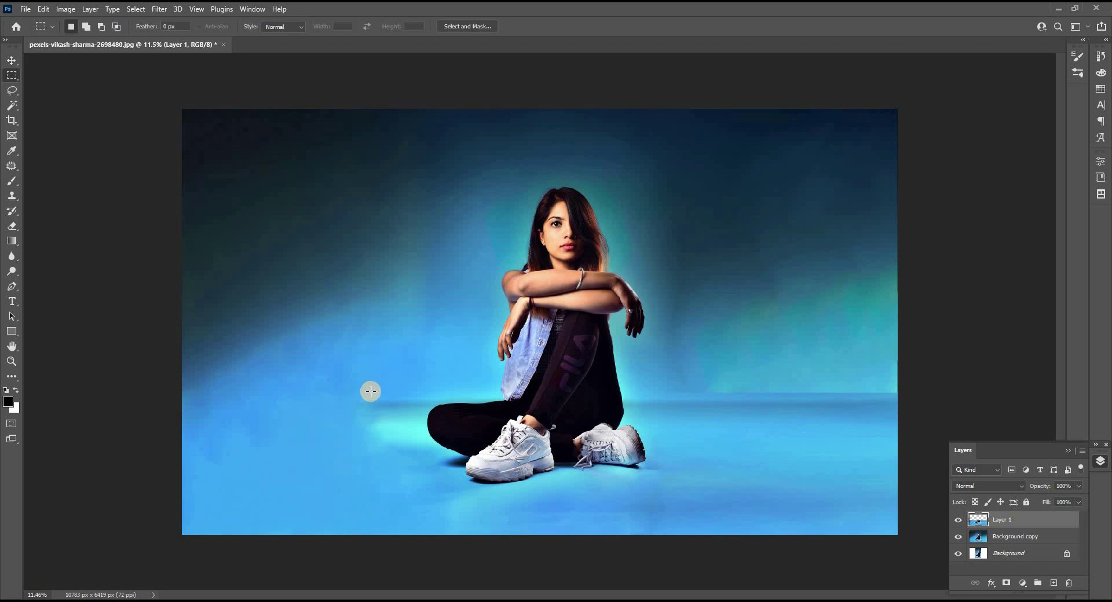
left_click_drag(373, 390, 345, 534)
key("ctrl+t")
left_click_drag(341, 465, 182, 463)
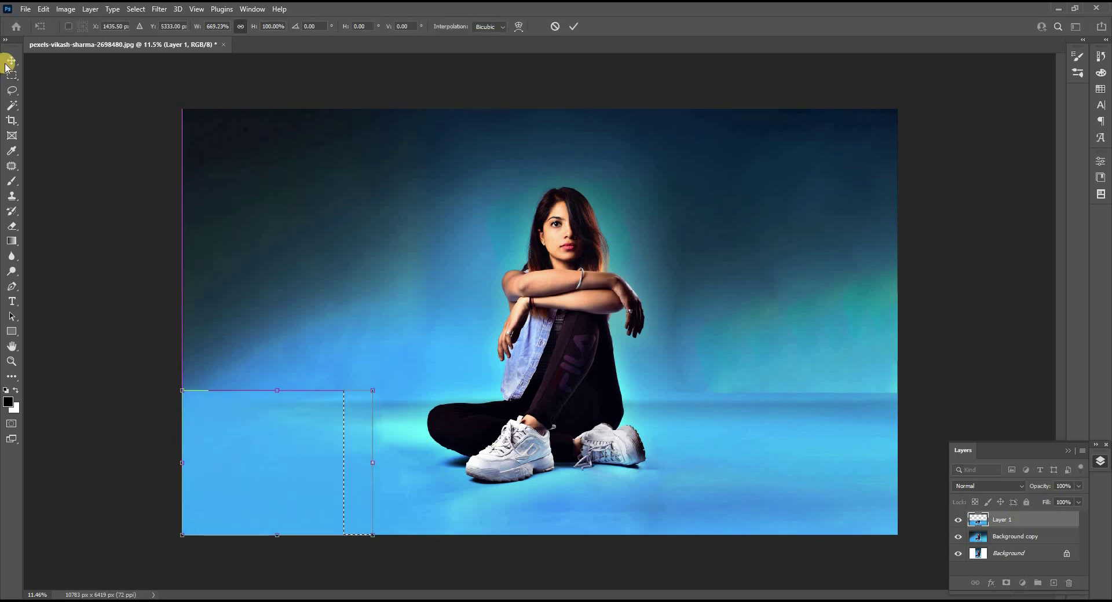
key("Return")
key("ctrl+d")
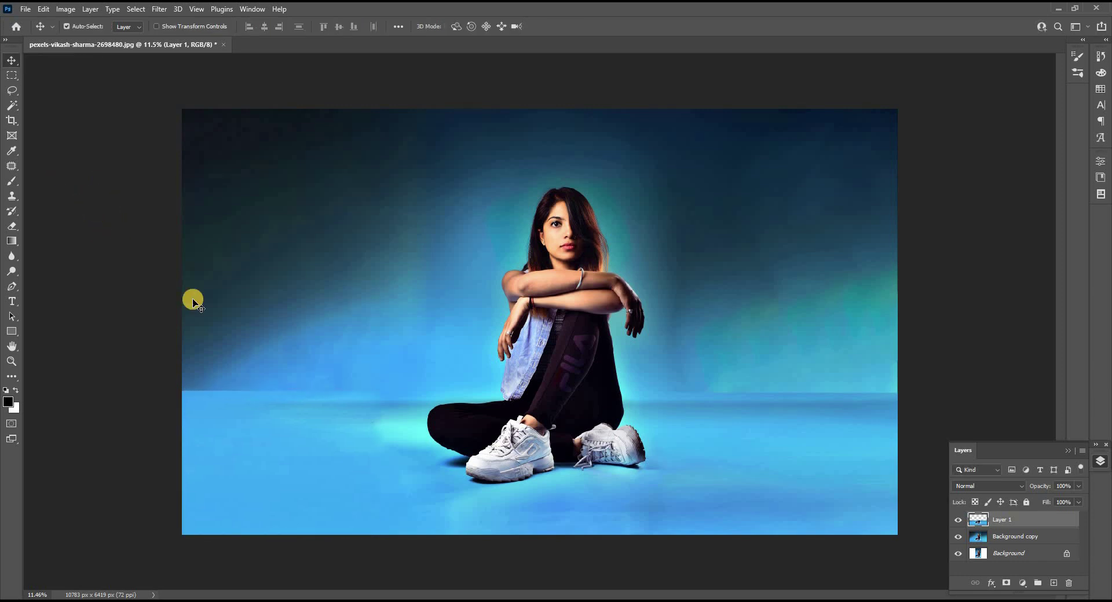
Mask the floor layer and brush away the hard horizon edge on both sides.
left_click(1009, 584)
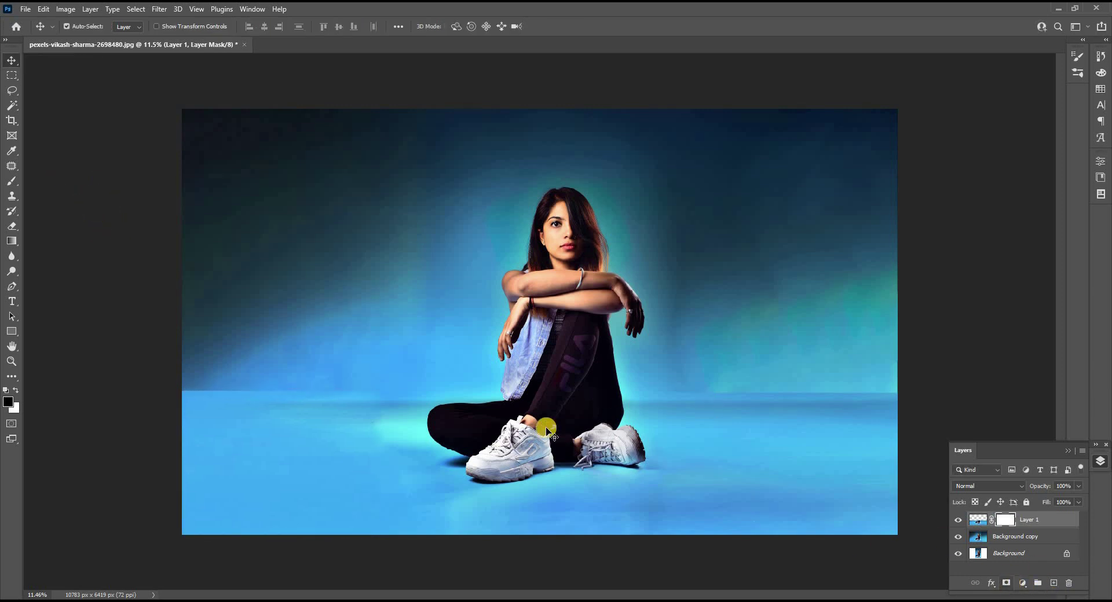
key("b")
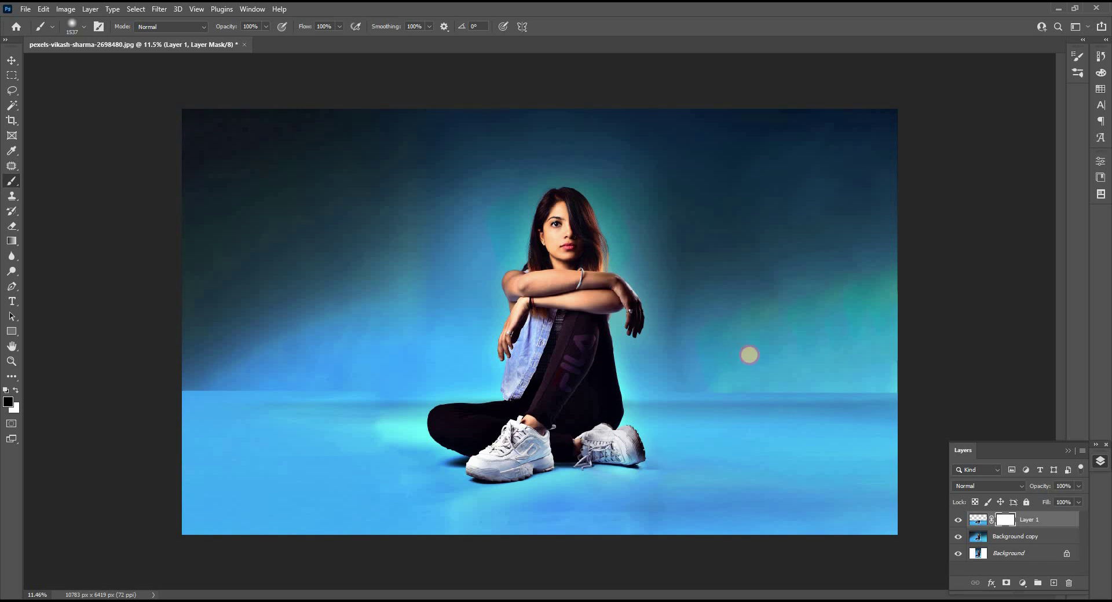
mouse_move(750, 355)
left_mouse_down()
mouse_move(912, 335)
mouse_move(856, 351)
mouse_move(856, 367)
left_mouse_up()
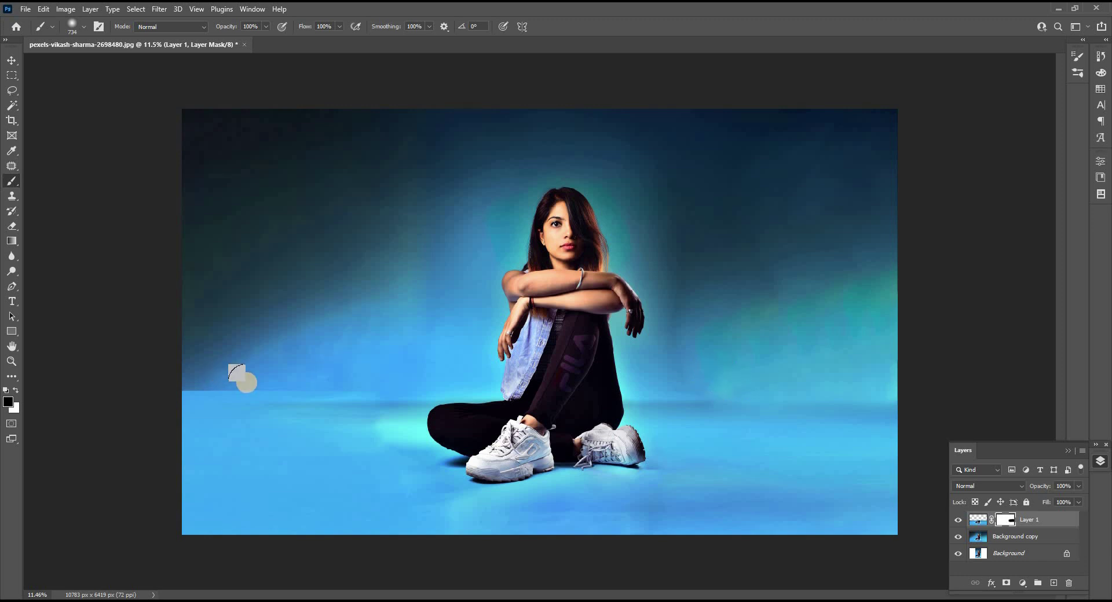
left_click_drag(375, 373, 112, 368)
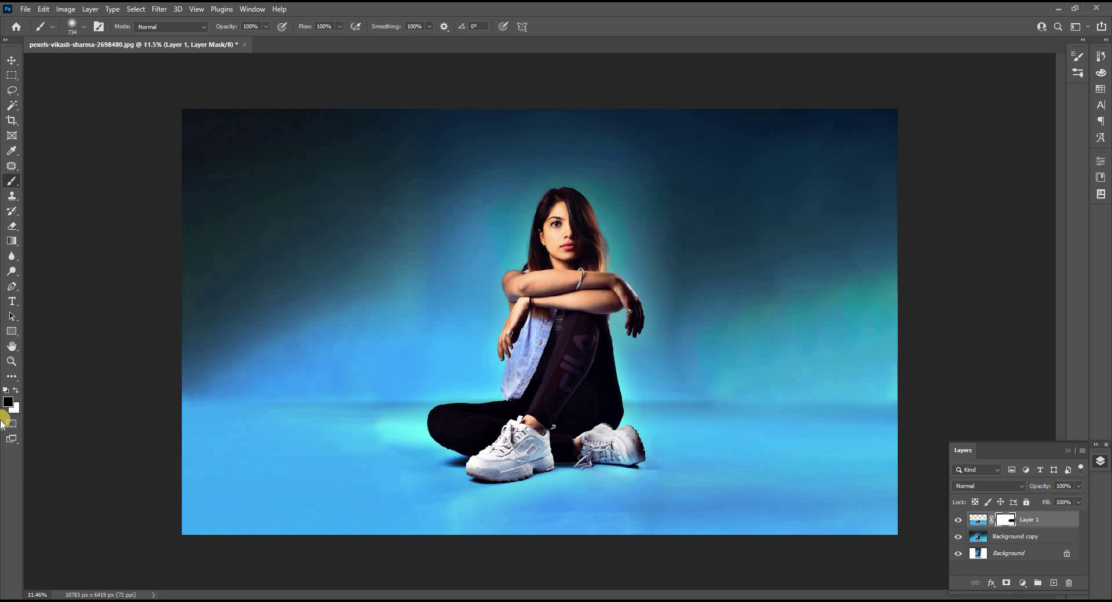
Patch the uneven floor area below the sneakers with clean floor to its right.
left_click(12, 166)
left_click_drag(646, 506, 681, 532)
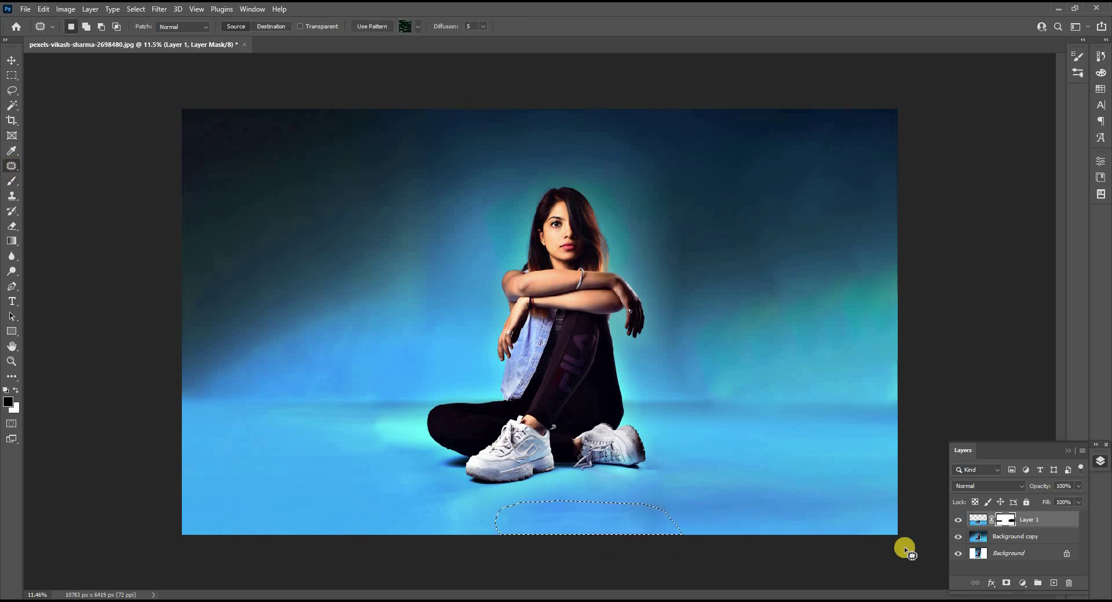
left_click(978, 519)
left_click_drag(623, 520, 666, 521)
key("ctrl+d")
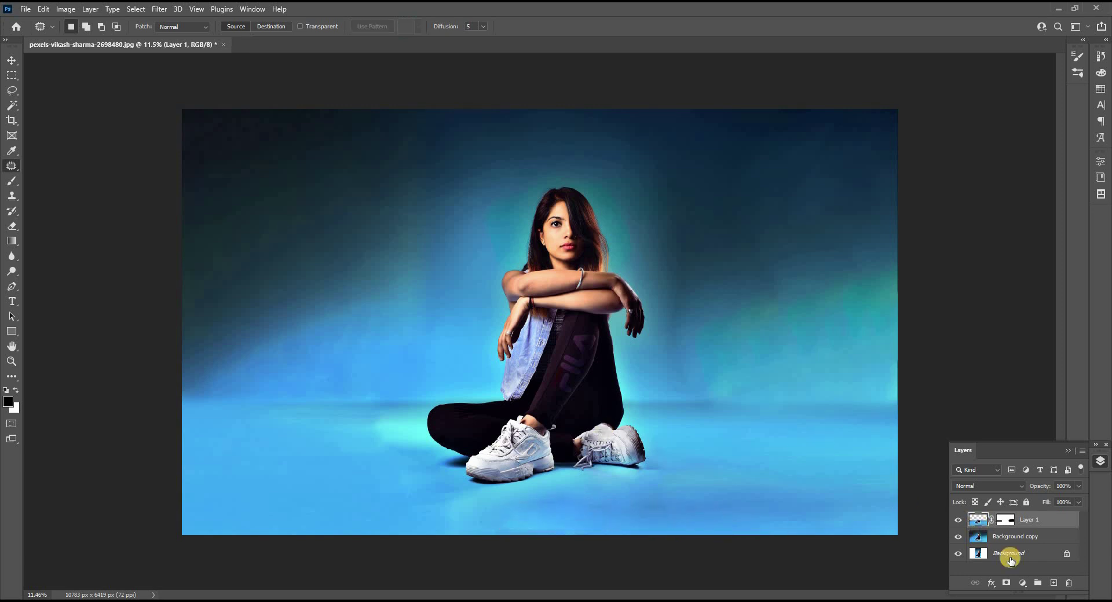
left_click(977, 537)
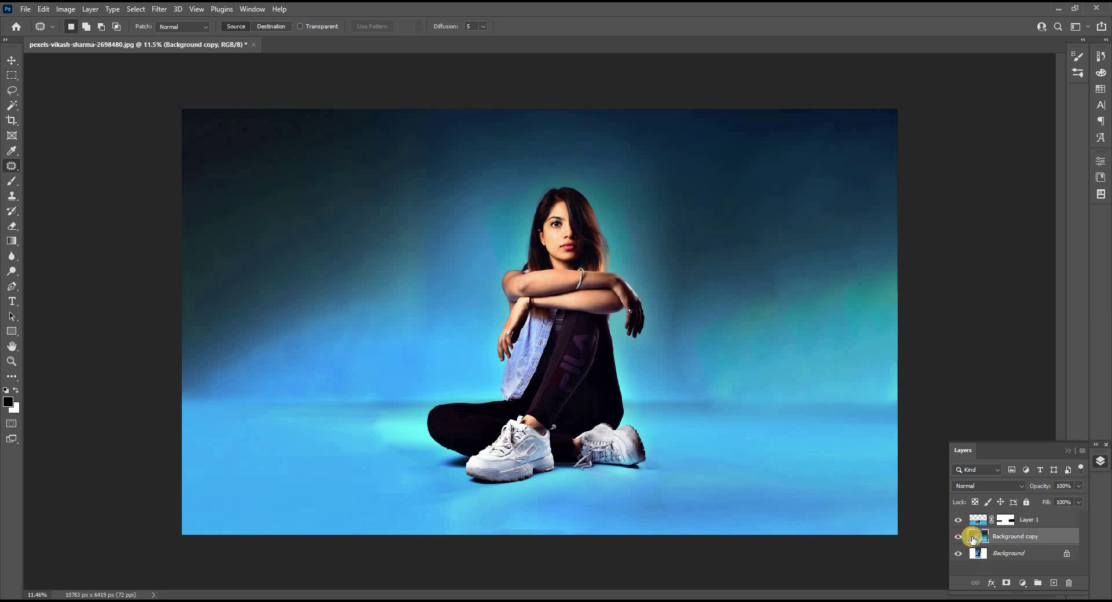
Hide Layer 1, select the seated girl with Object Selection and copy her to Layer 2.
left_click(962, 537, "alt")
key("l")
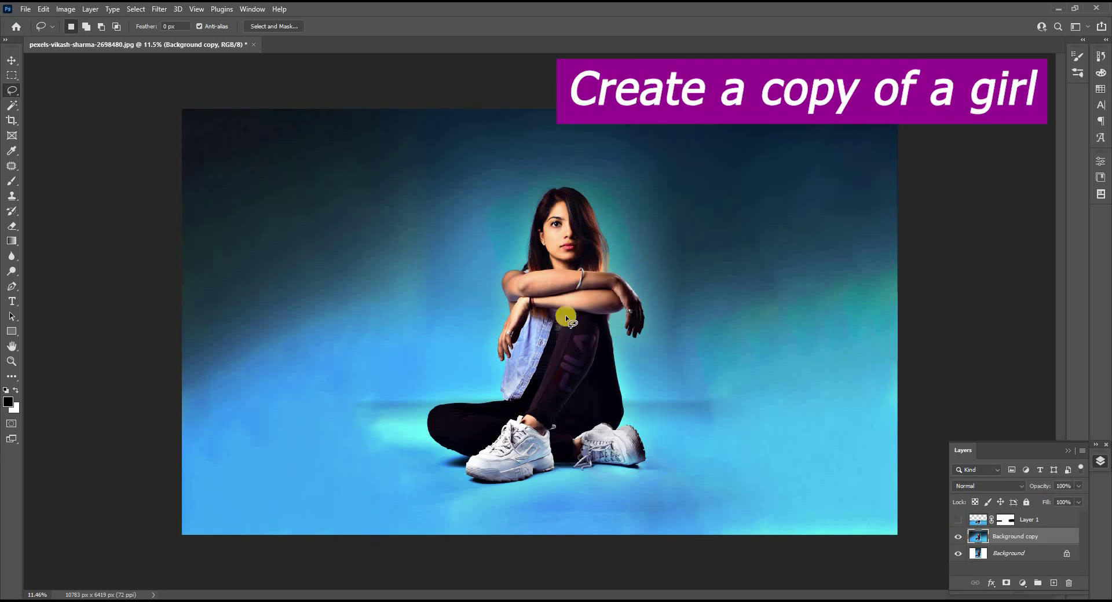
right_click(7, 91)
left_click(11, 106)
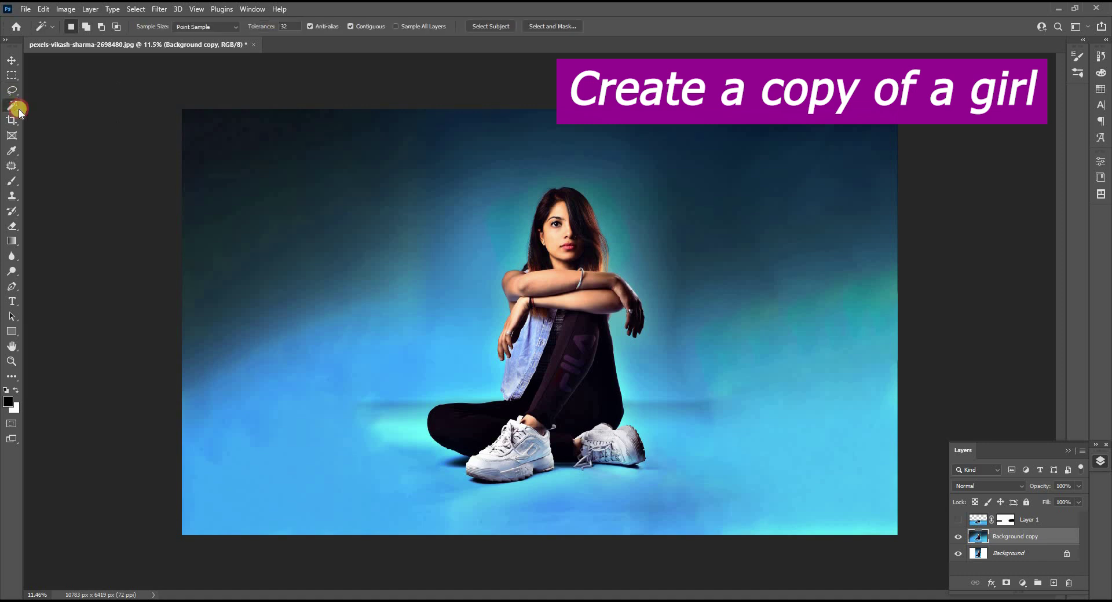
right_click(12, 106)
left_click(64, 124)
key("shift+w")
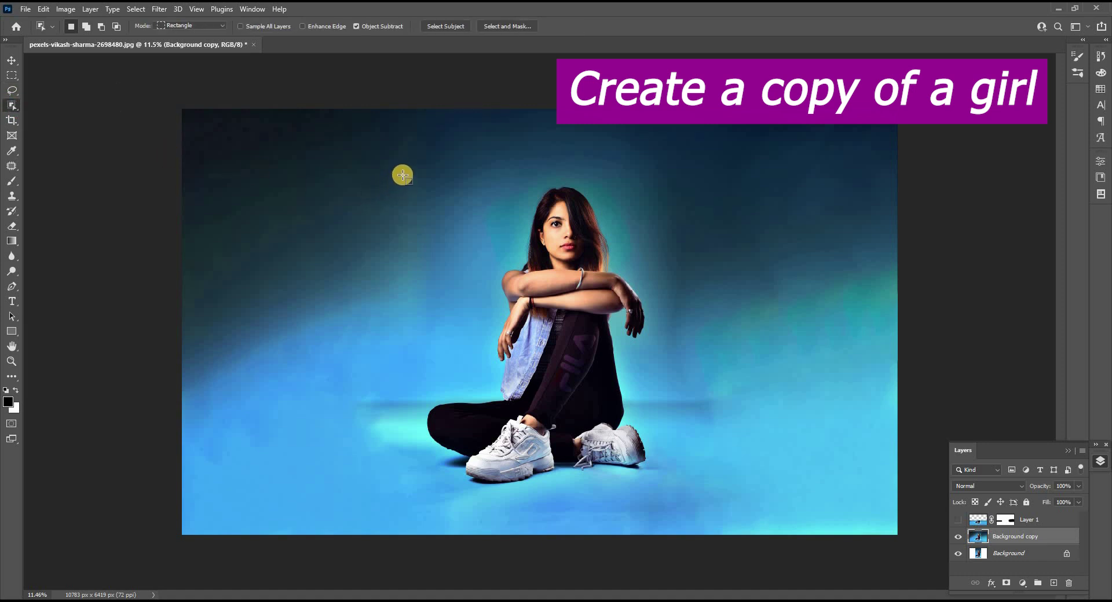
left_click_drag(404, 175, 678, 490)
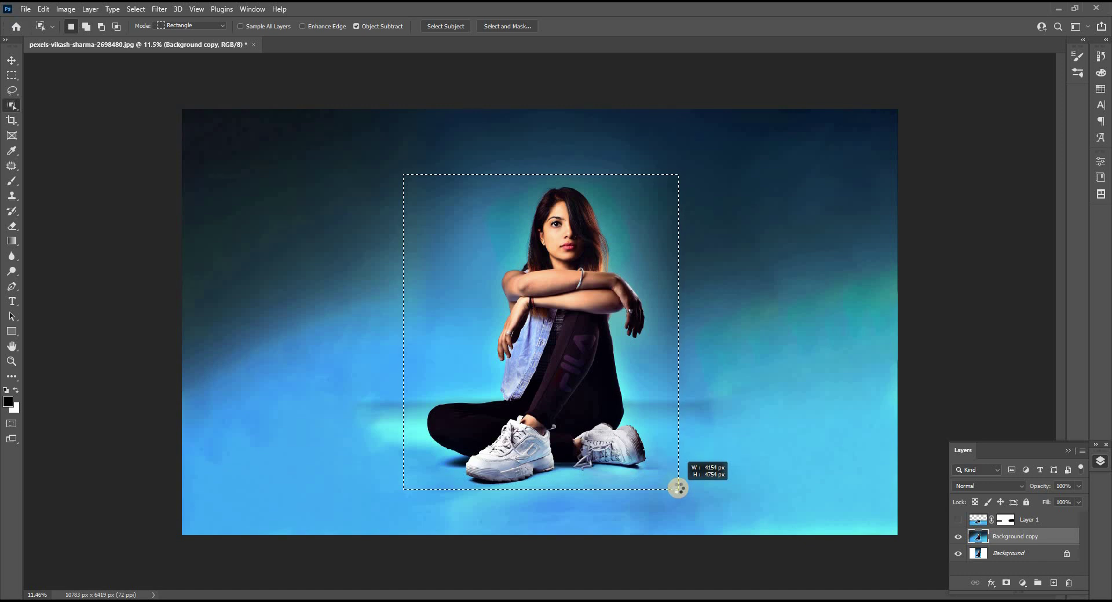
left_click_drag(679, 489, 678, 489)
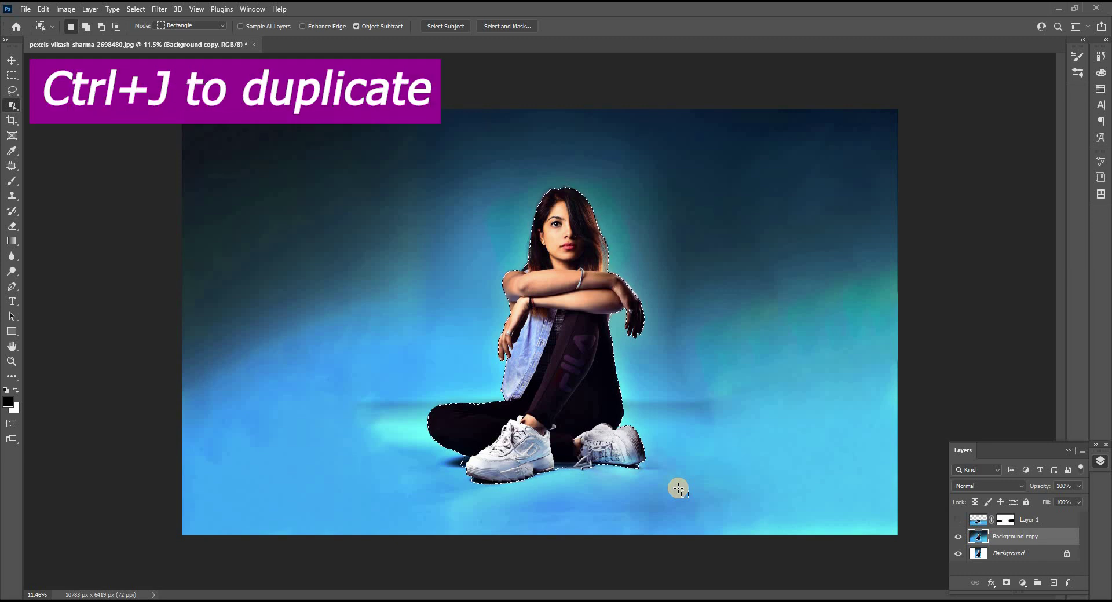
key("ctrl+j")
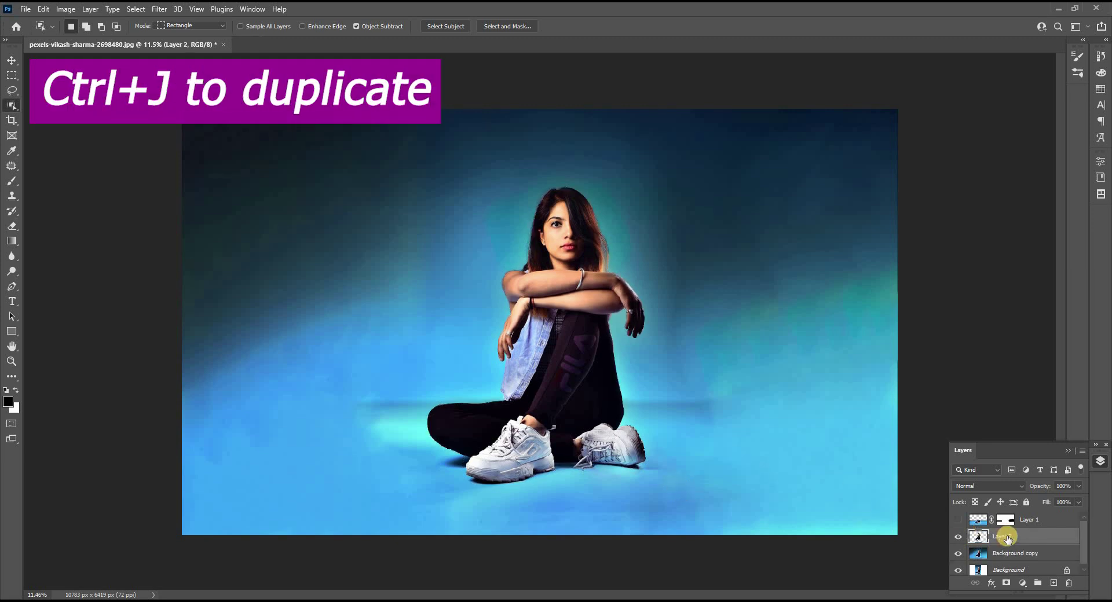
Move Layer 2 above Layer 1, show Layer 1 again and make it active.
left_click_drag(979, 519, 977, 541)
left_click(958, 537)
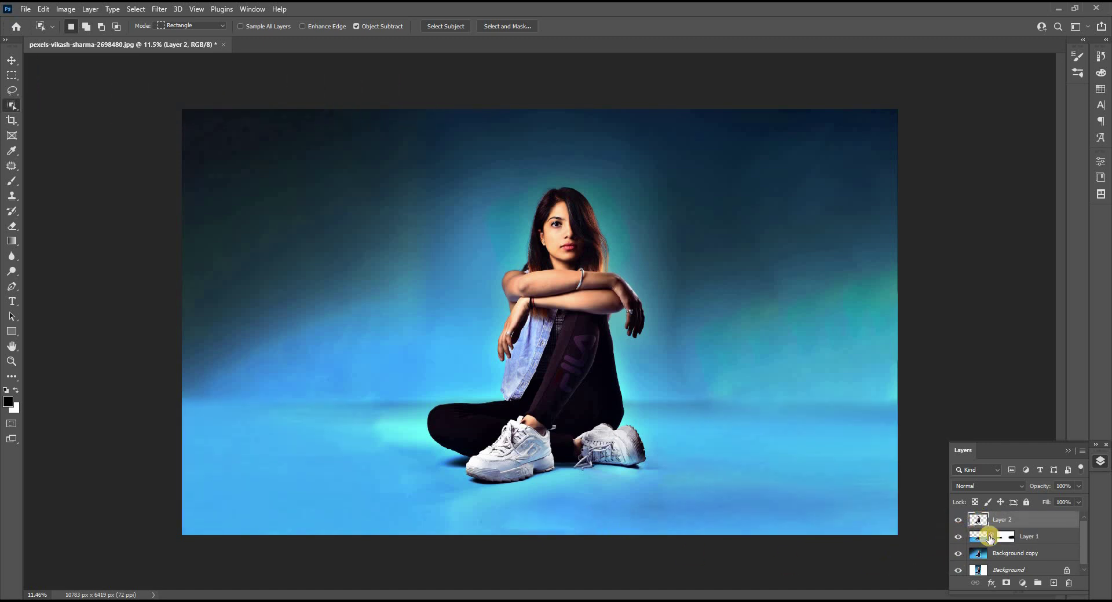
key("alt+bracketleft")
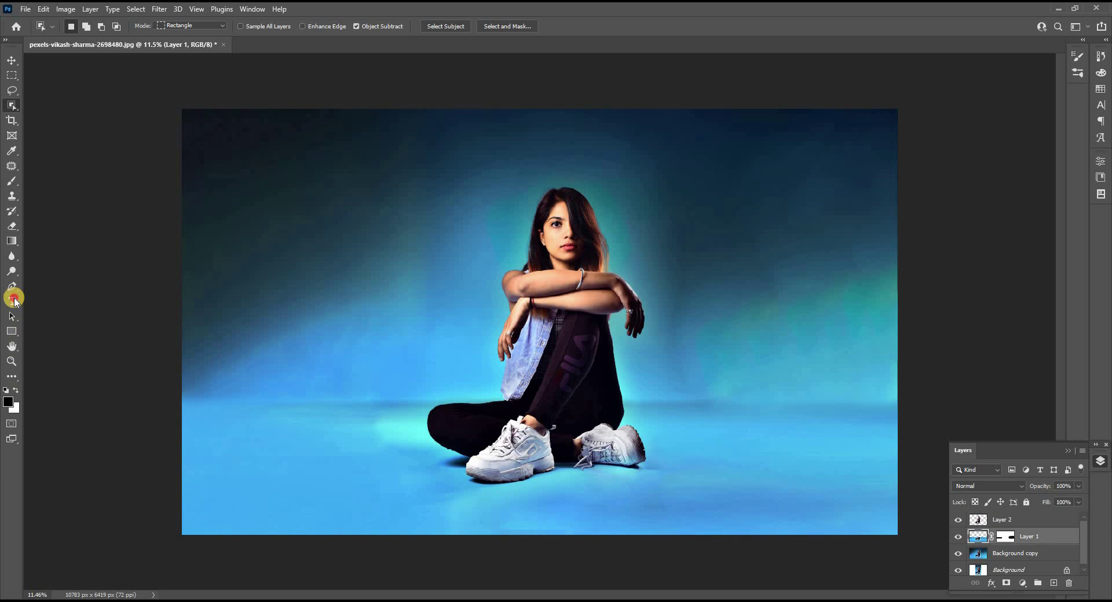
Type the word SHADOWS in white left of the girl.
left_click(279, 364)
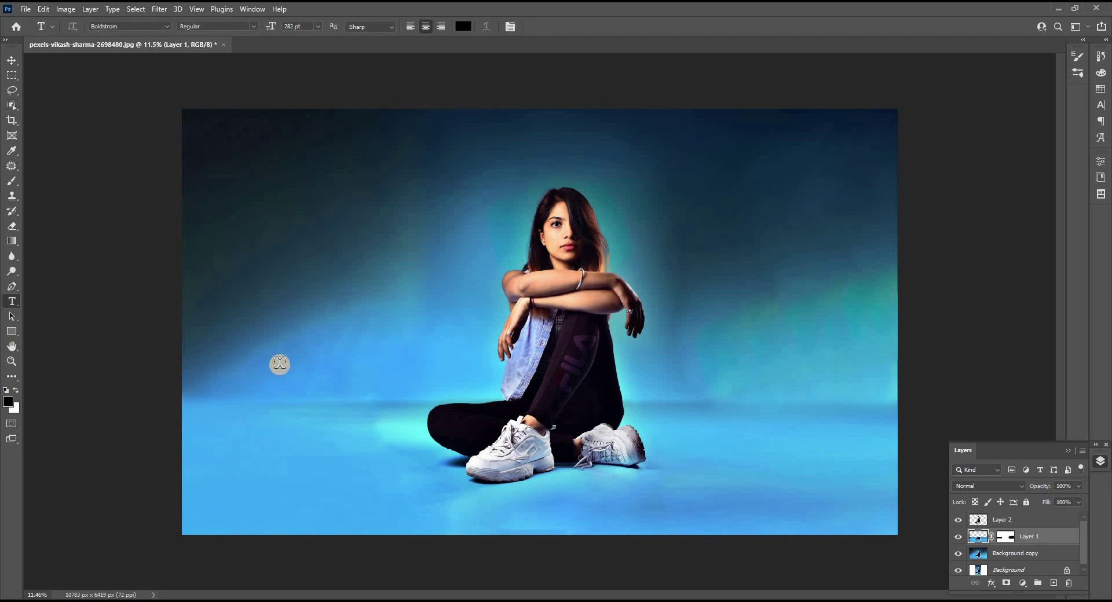
left_click(280, 364)
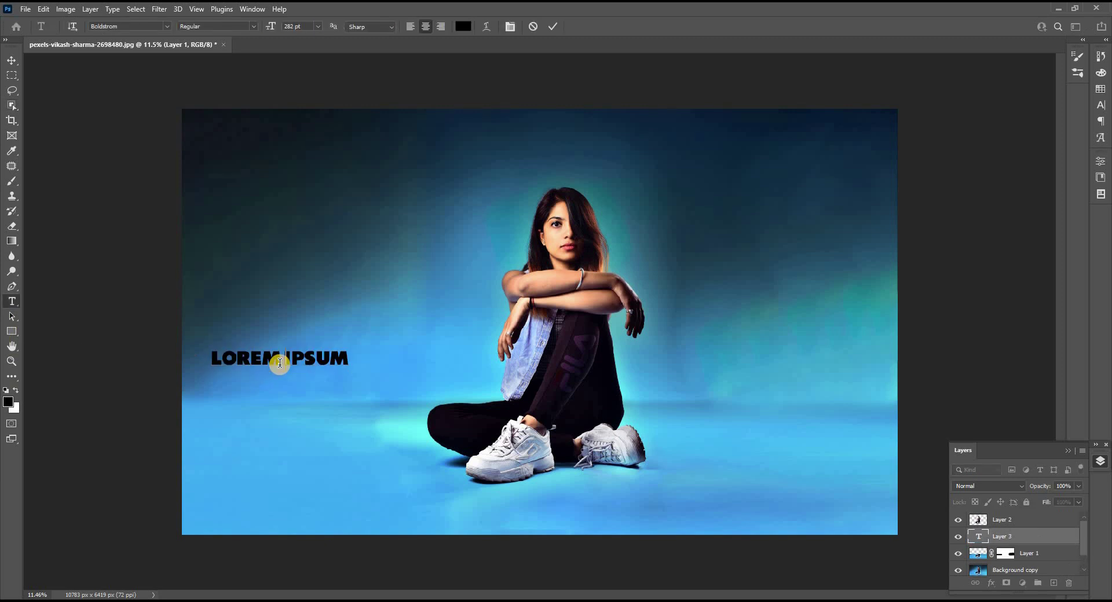
type("SHADOWS")
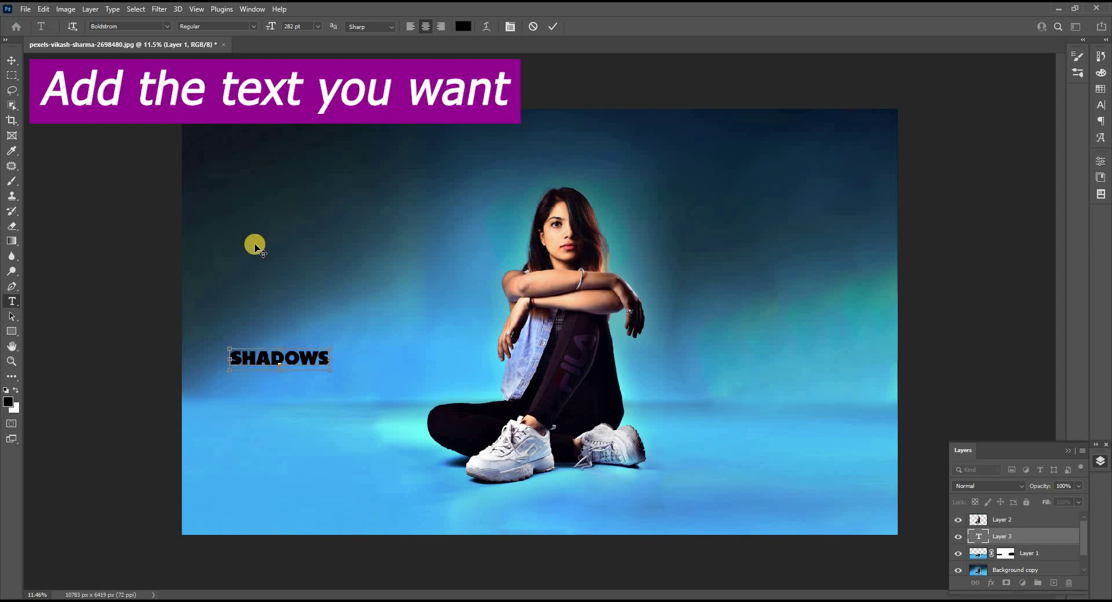
key("ctrl+a")
left_click(464, 26)
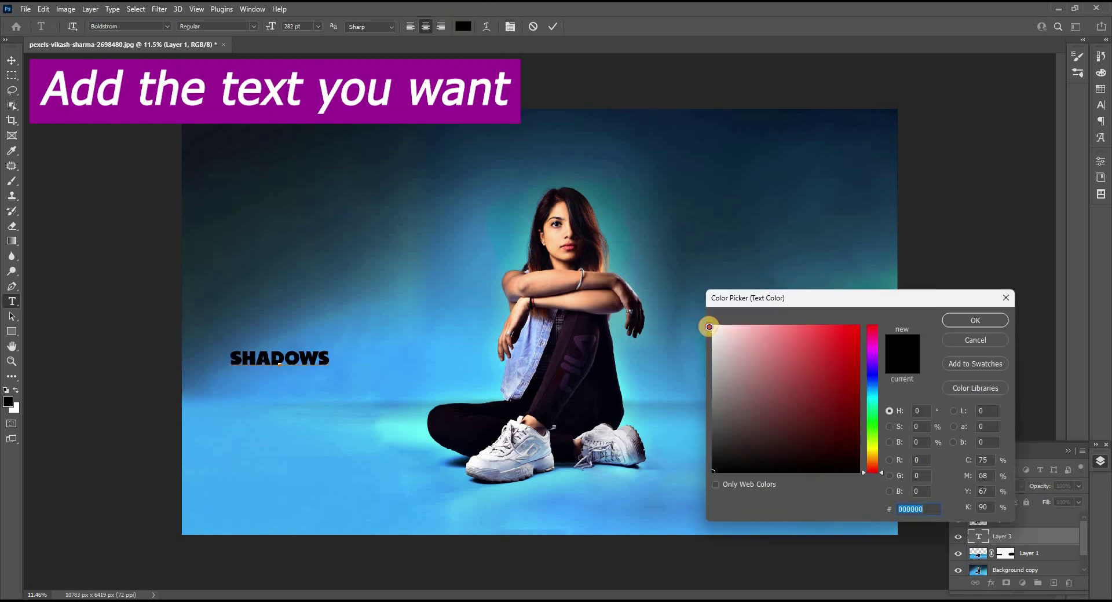
left_click(711, 326)
left_click(961, 320)
left_click(11, 61)
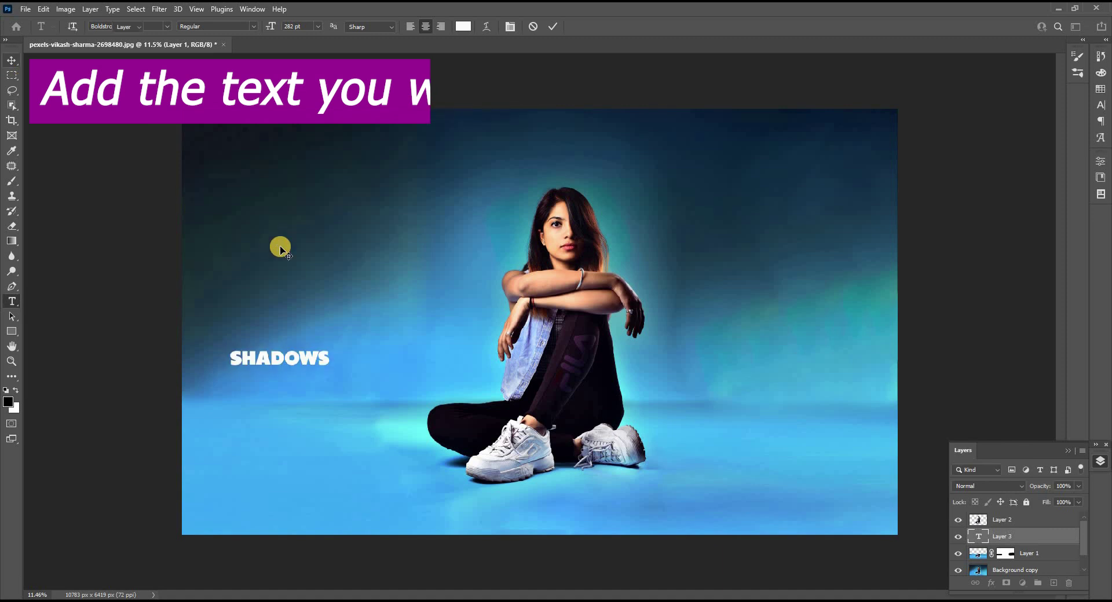
Scale SHADOWS to span the frame and centre it behind the girl.
key("ctrl+t")
left_click_drag(332, 360, 837, 340)
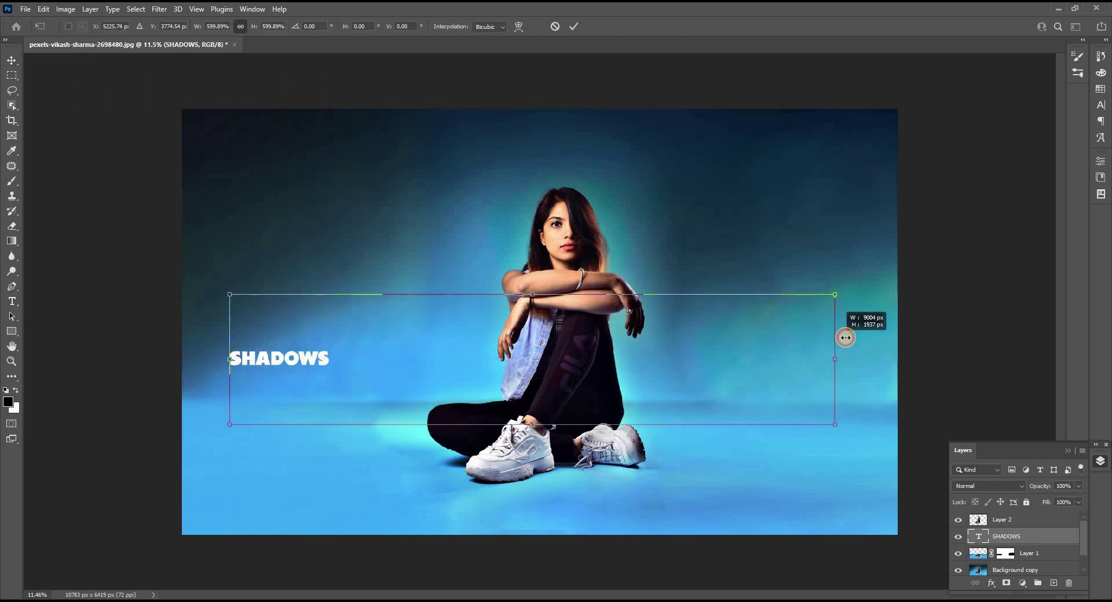
left_click_drag(837, 340, 872, 333)
left_click(549, 305)
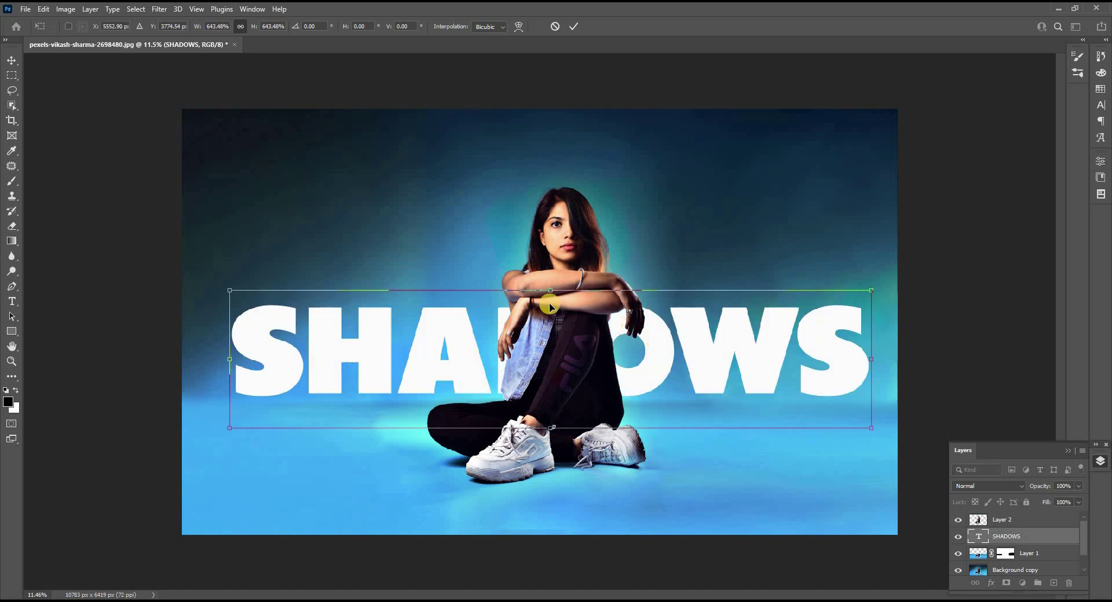
mouse_move(550, 276)
left_mouse_down()
mouse_move(547, 262)
mouse_move(550, 284)
left_mouse_up()
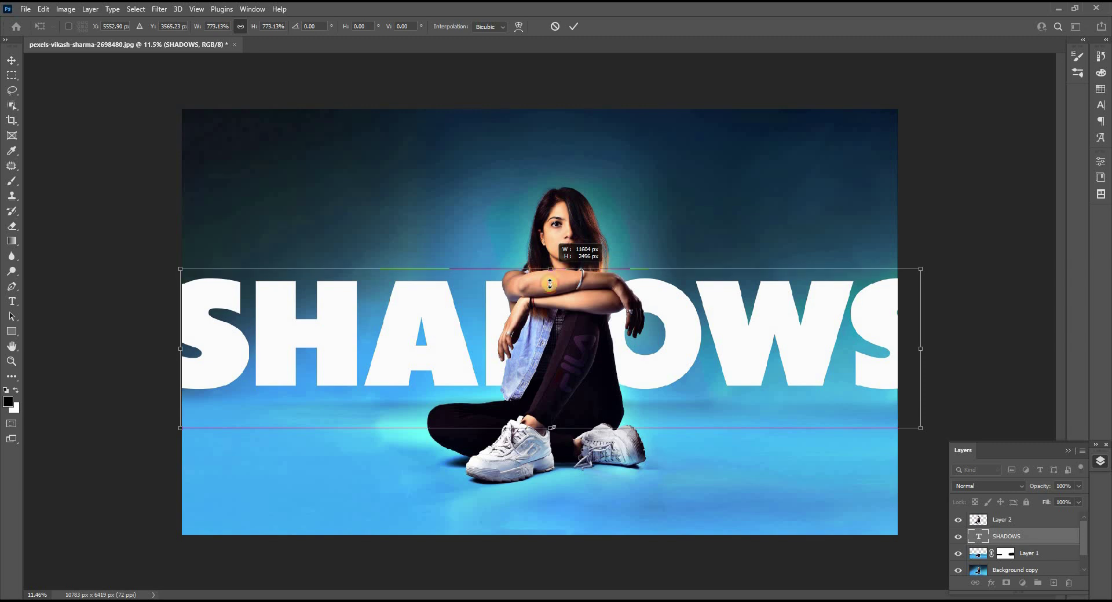
left_click_drag(551, 289, 551, 215)
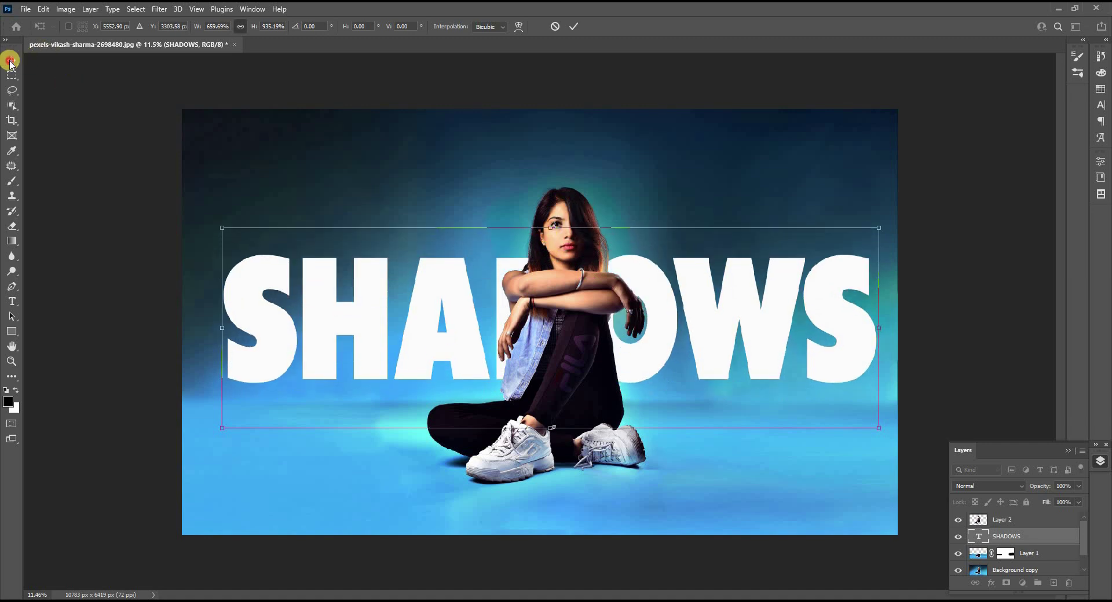
left_click_drag(449, 361, 443, 385)
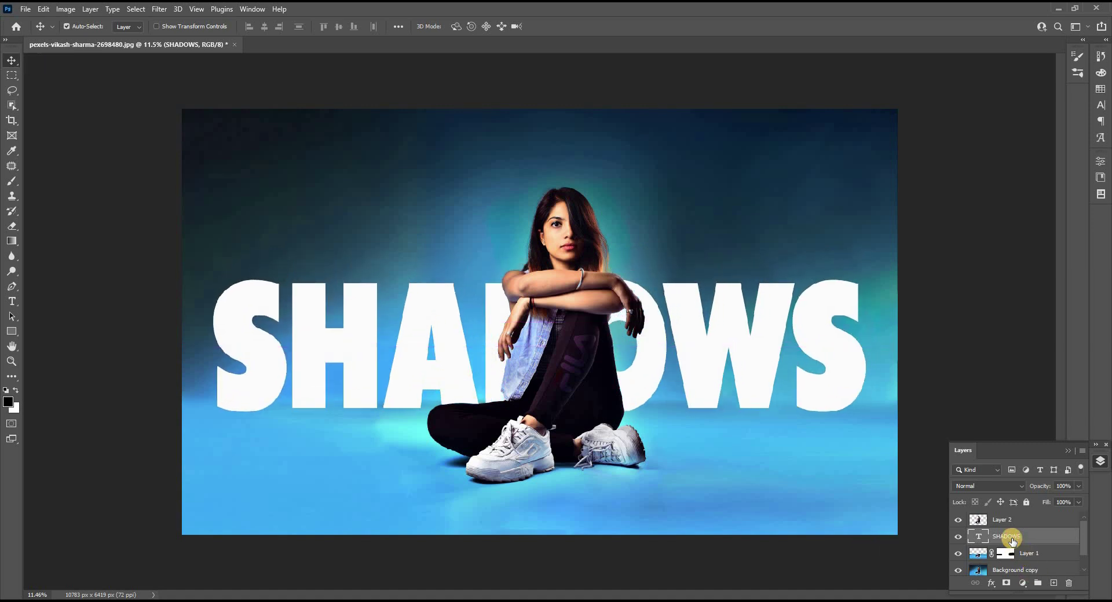
Duplicate the SHADOWS layer and convert the copy to a shape.
left_click_drag(1012, 541, 1054, 583)
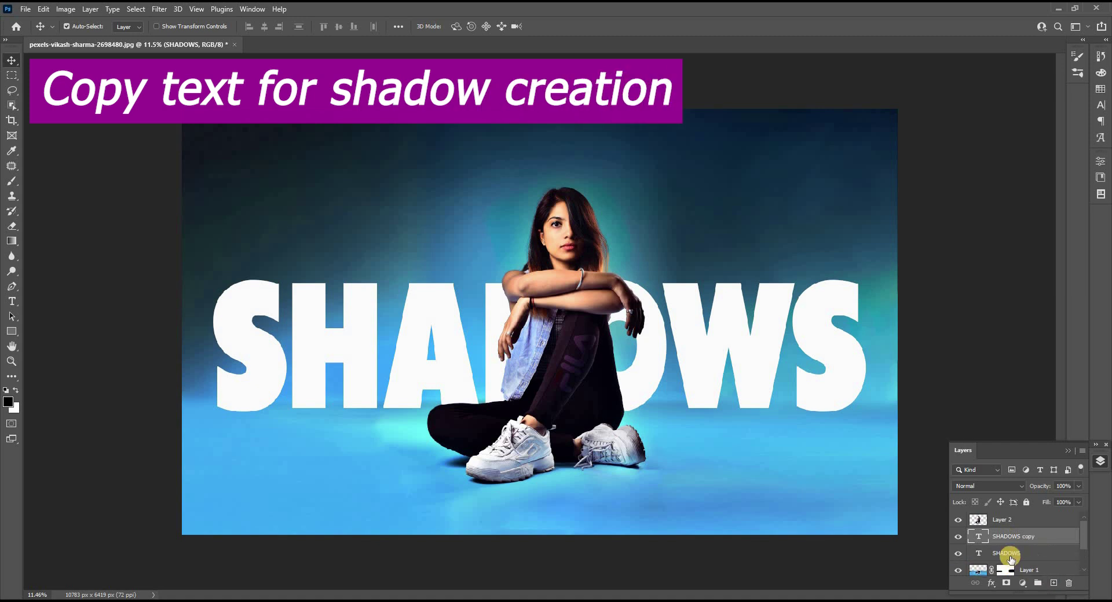
right_click(1002, 539)
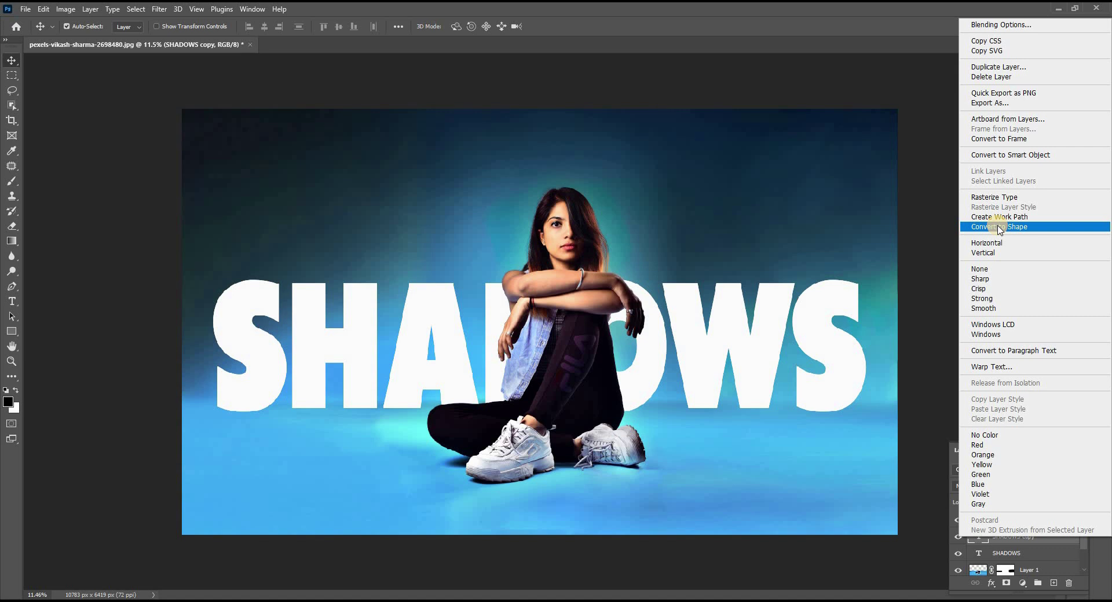
left_click(999, 227)
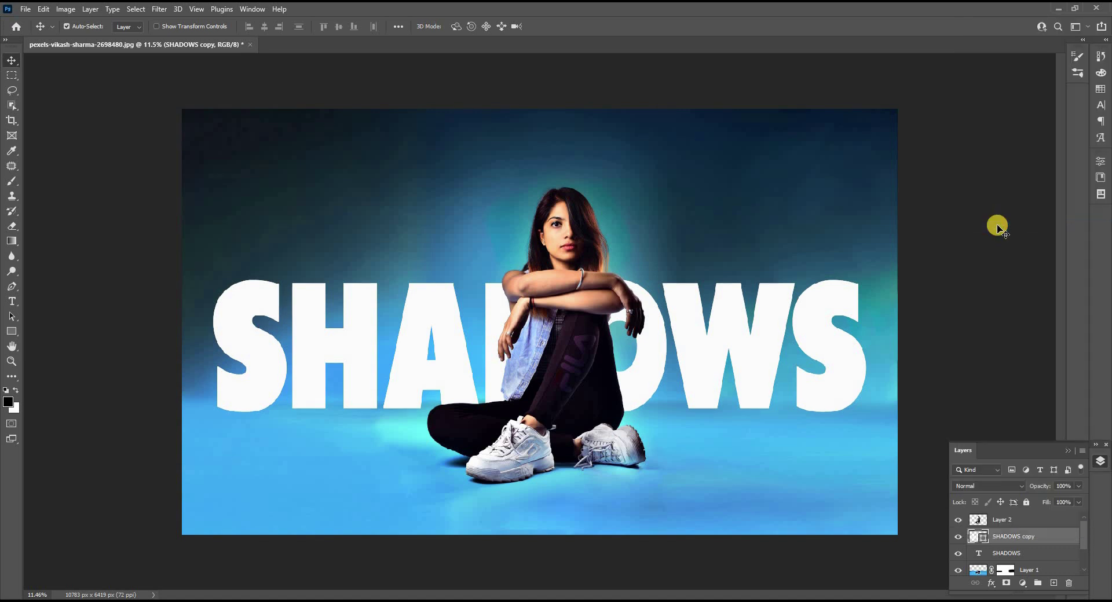
Flip the SHADOWS copy vertically and move it below the original text.
key("ctrl+t")
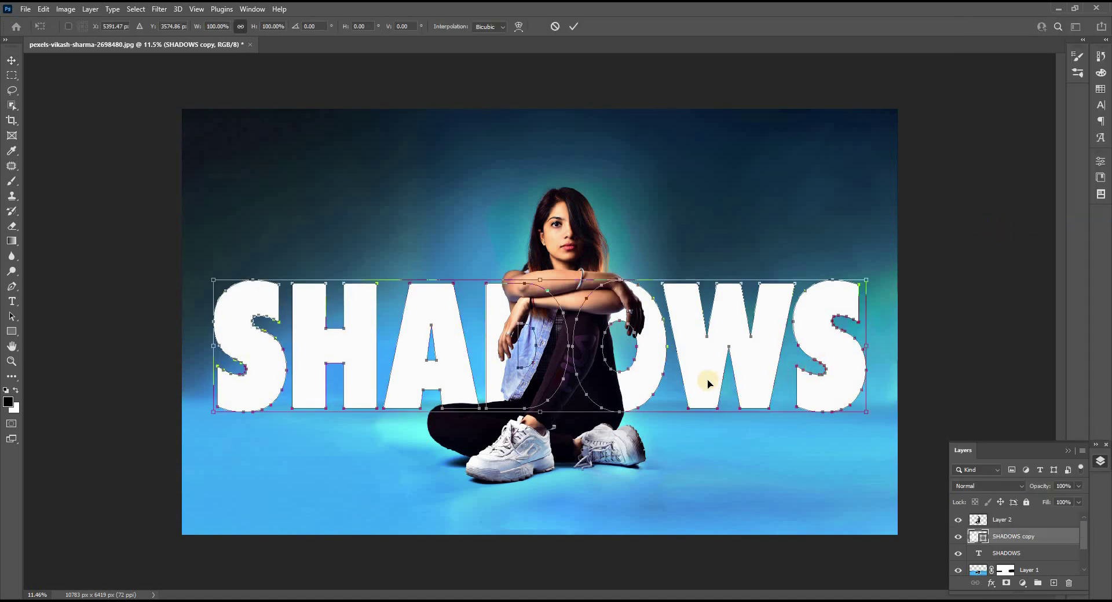
right_click(711, 394)
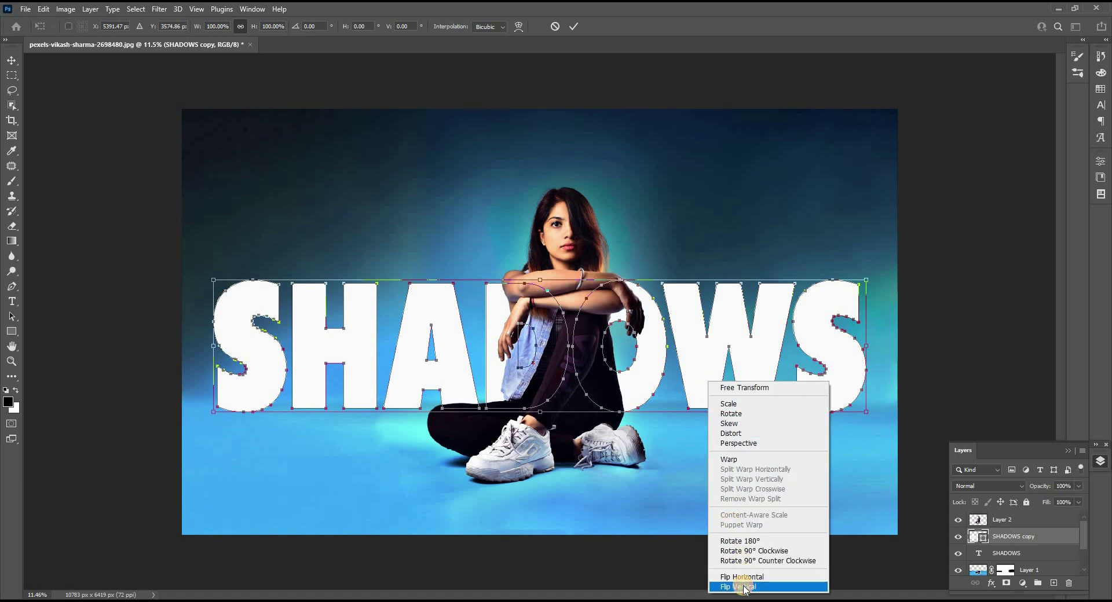
left_click(744, 588)
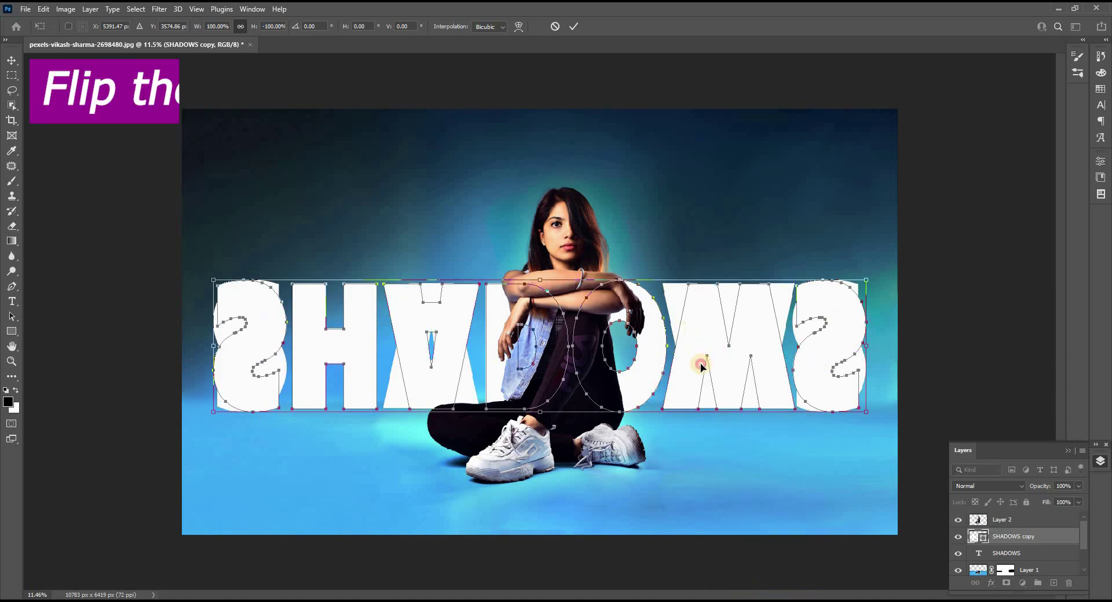
left_click_drag(700, 350, 703, 446)
left_click_drag(703, 449, 693, 459)
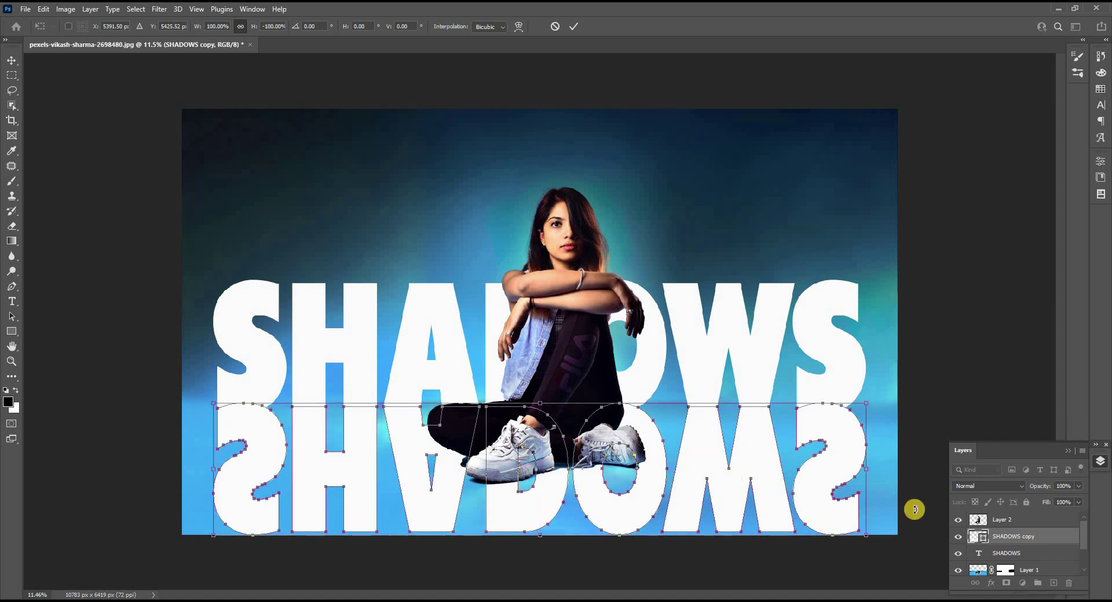
Commit the flip and rasterize the SHADOWS copy layer.
key("Return")
right_click(1004, 538)
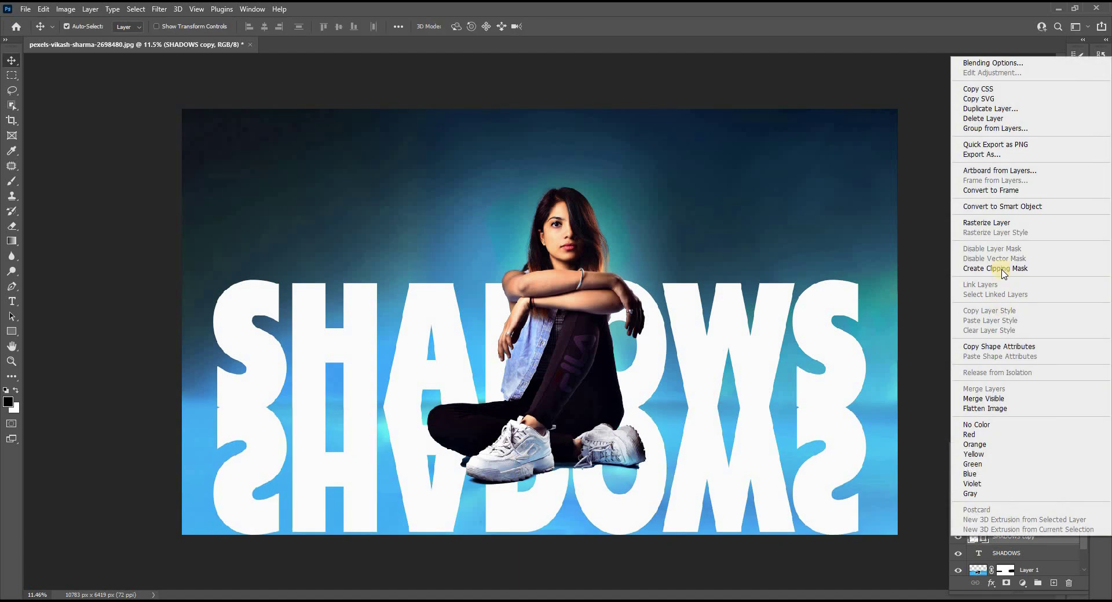
left_click(994, 225)
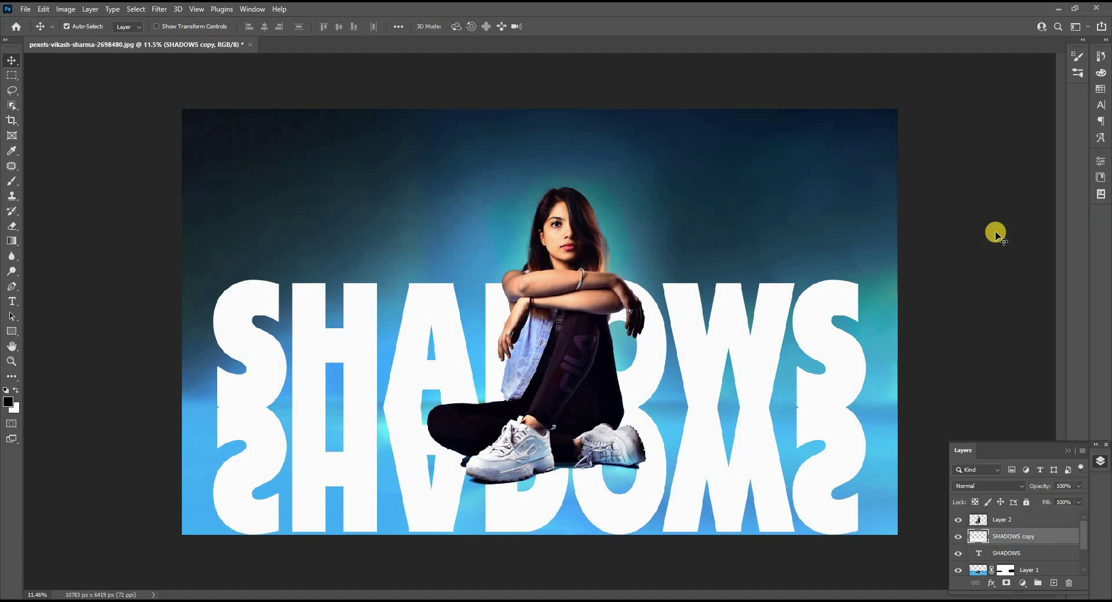
Widen the reflection's bottom with Perspective, then set its height by the bottom-centre handle.
key("ctrl+t")
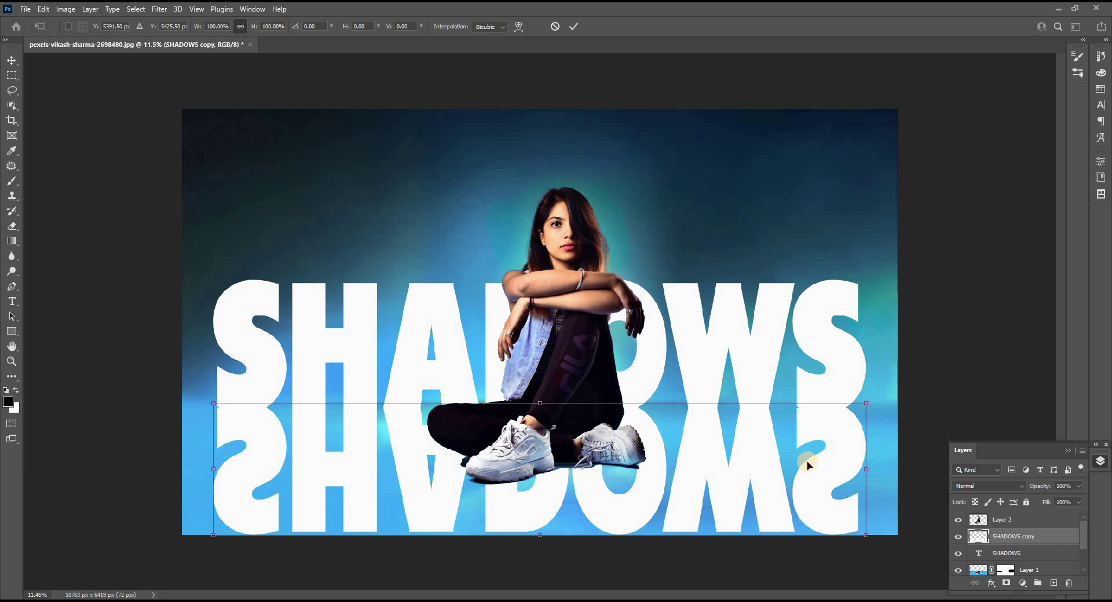
right_click(756, 466)
left_click(788, 425)
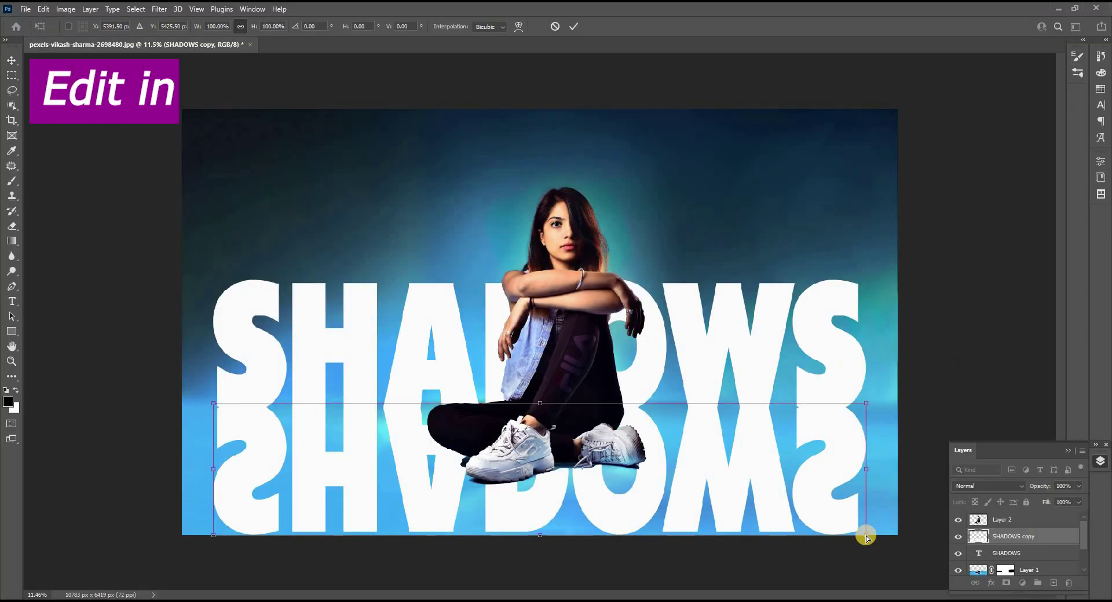
left_click_drag(879, 538, 964, 508)
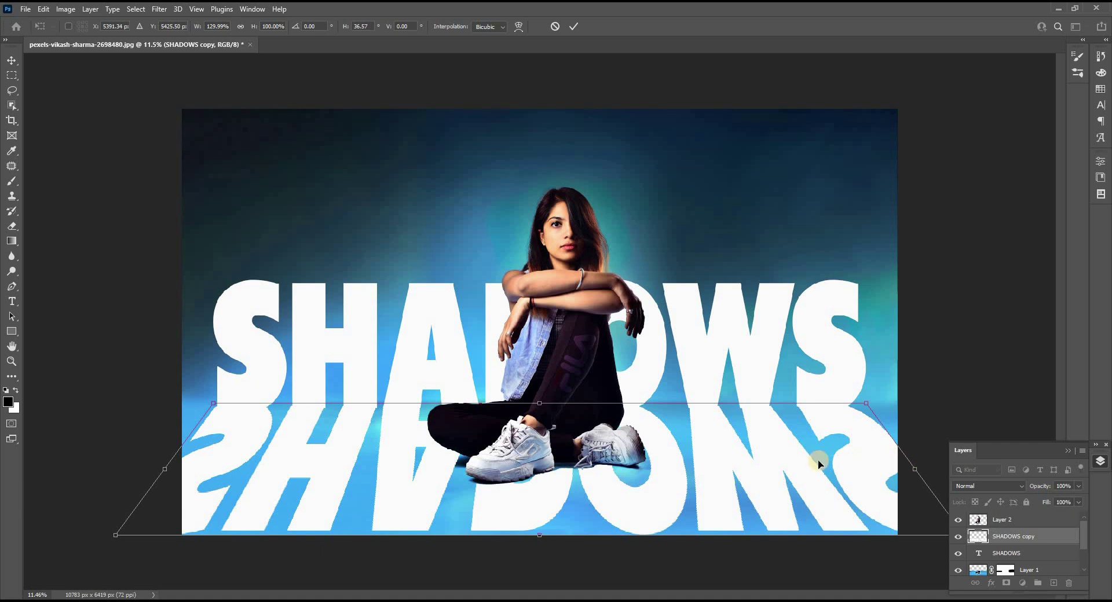
right_click(859, 473)
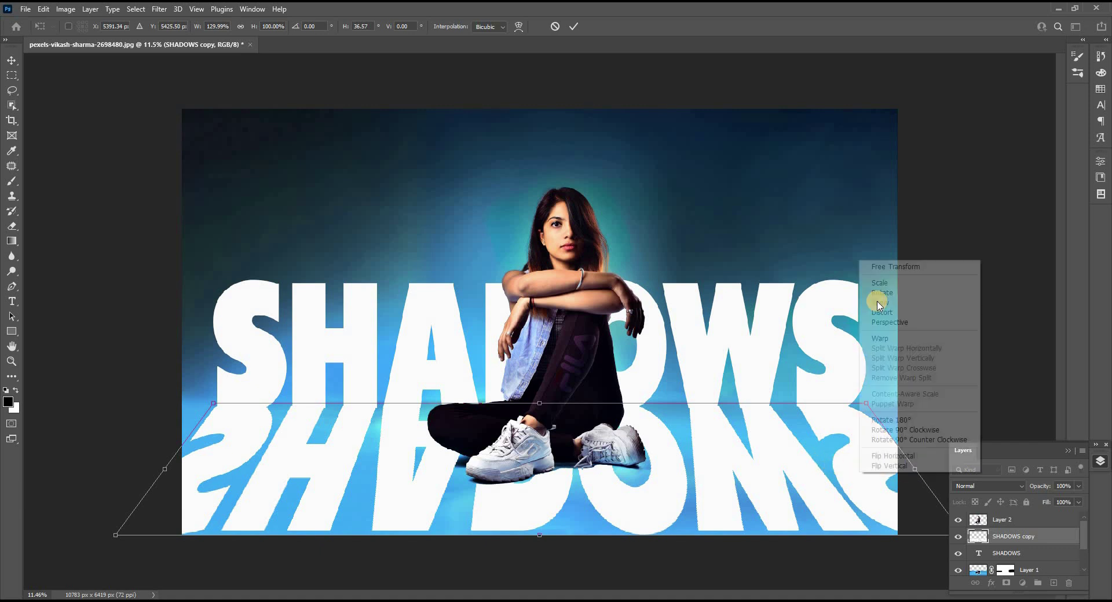
left_click(880, 271)
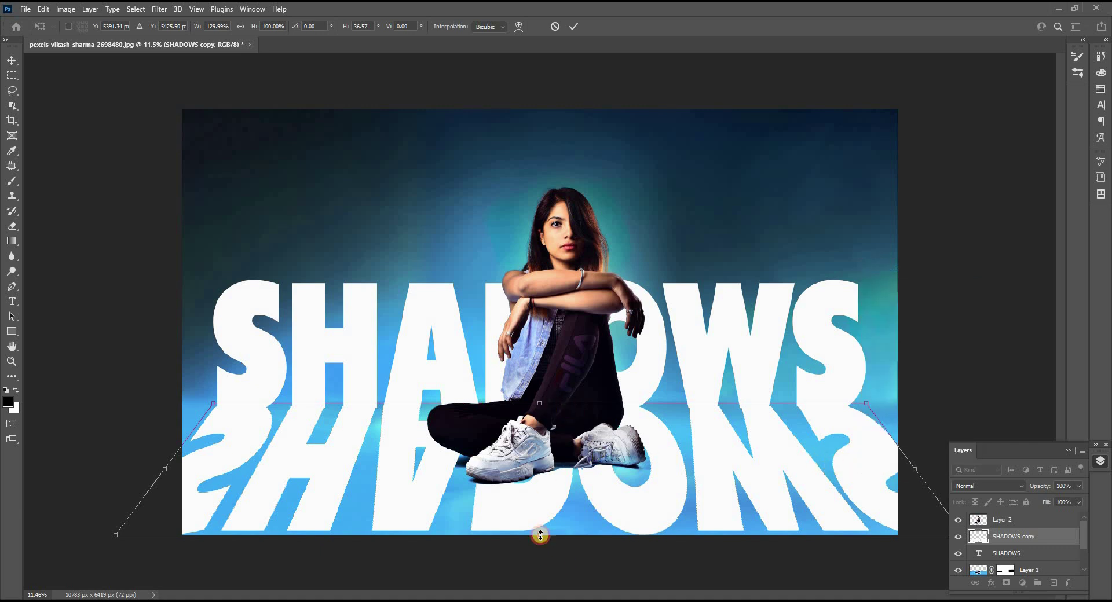
left_click_drag(541, 535, 542, 532)
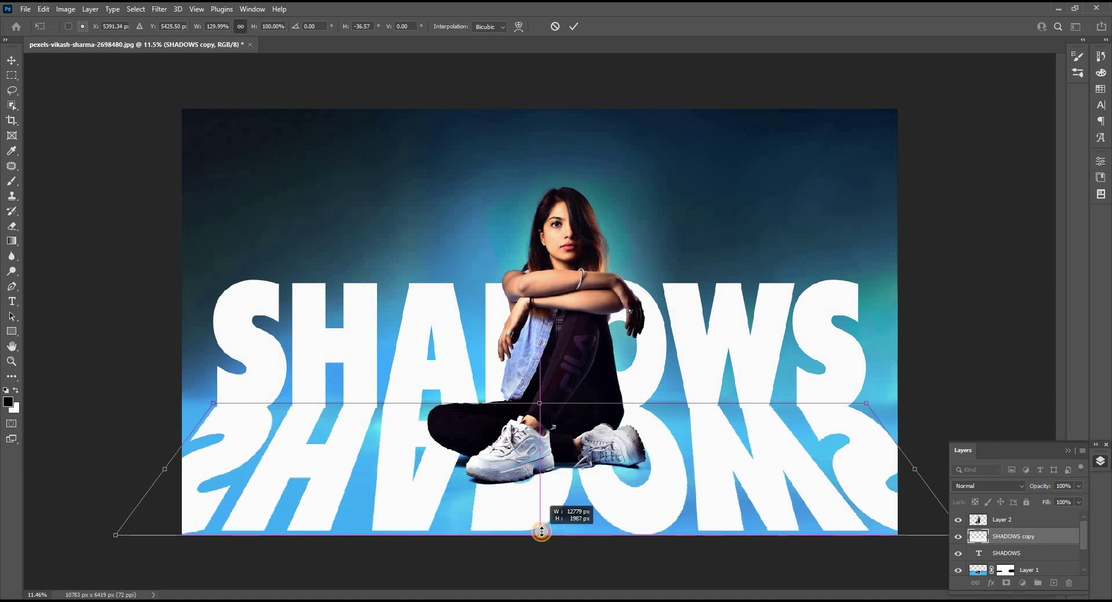
left_click_drag(541, 532, 542, 533)
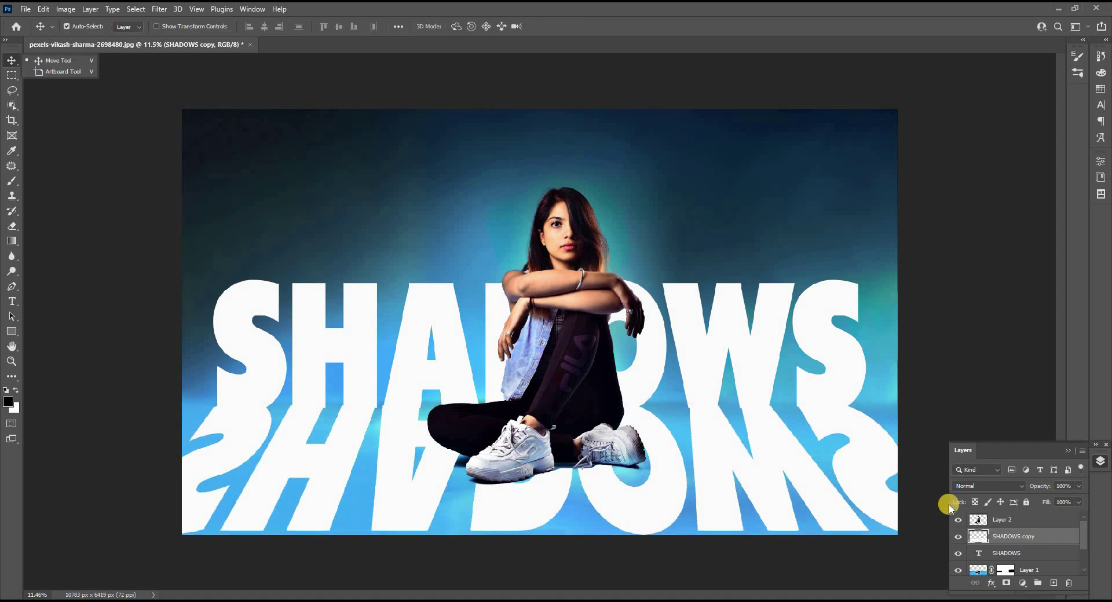
Set the reflection to 30% opacity, flare its bottom outward in perspective and trim both sides.
left_click(1080, 487)
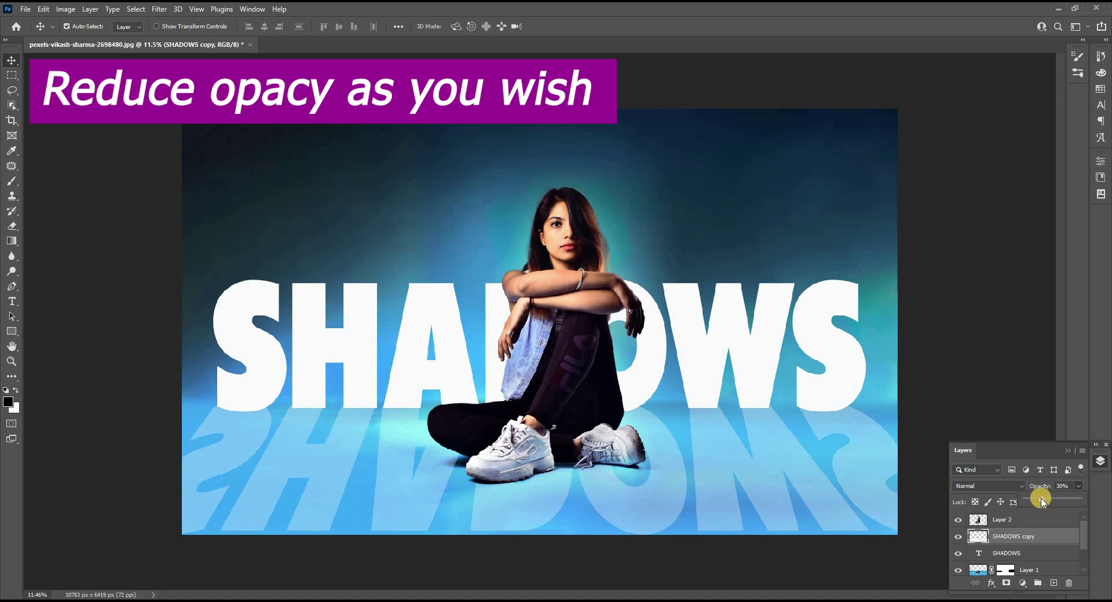
key("ctrl")
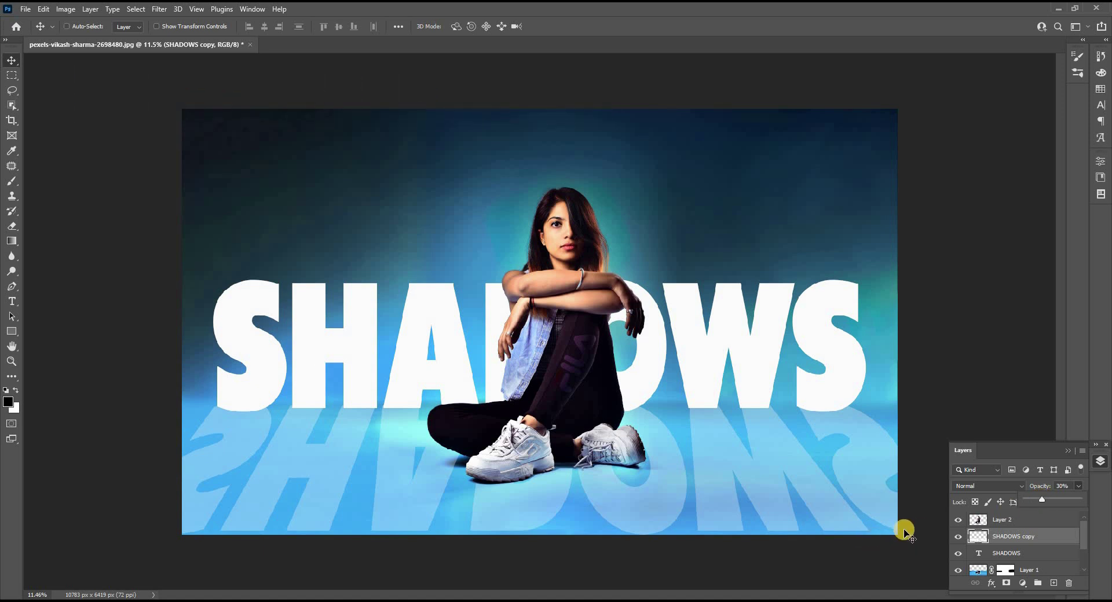
key("ctrl+t")
right_click(716, 488)
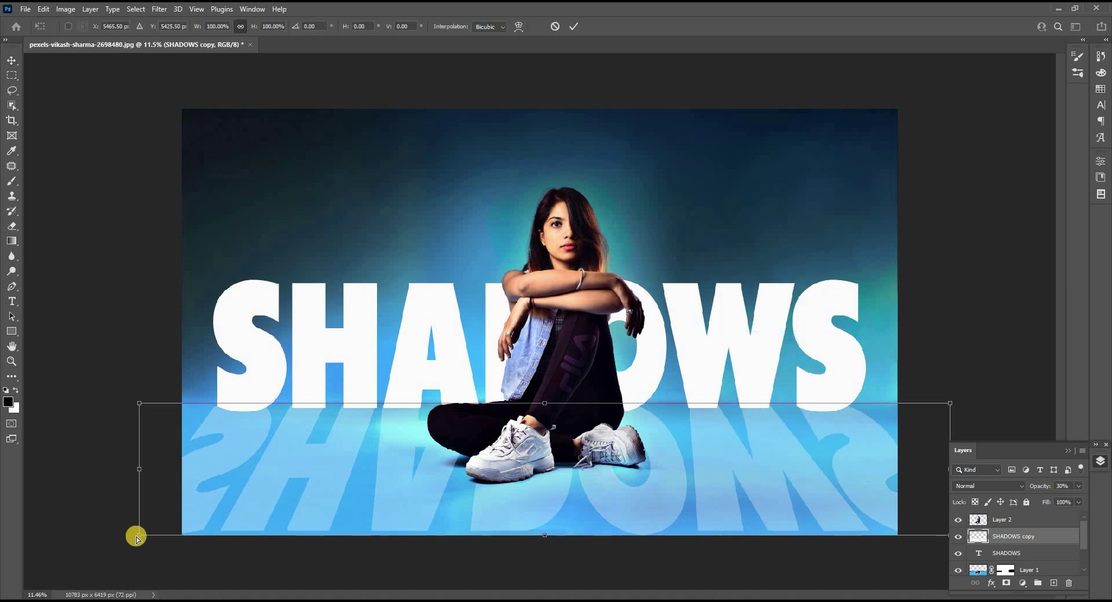
left_click_drag(108, 531, 36, 508)
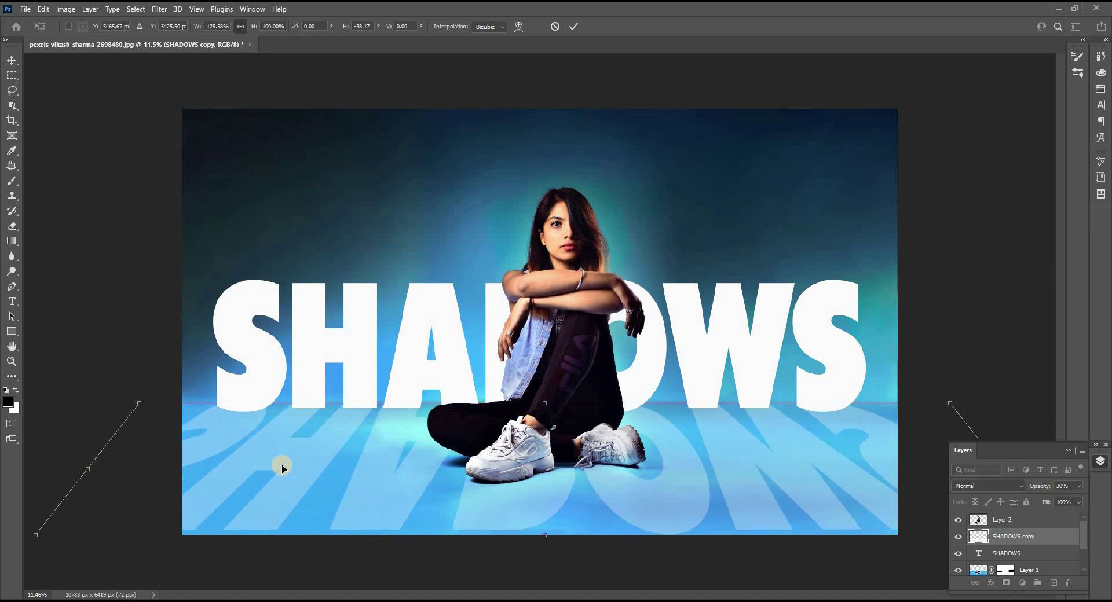
right_click(281, 450)
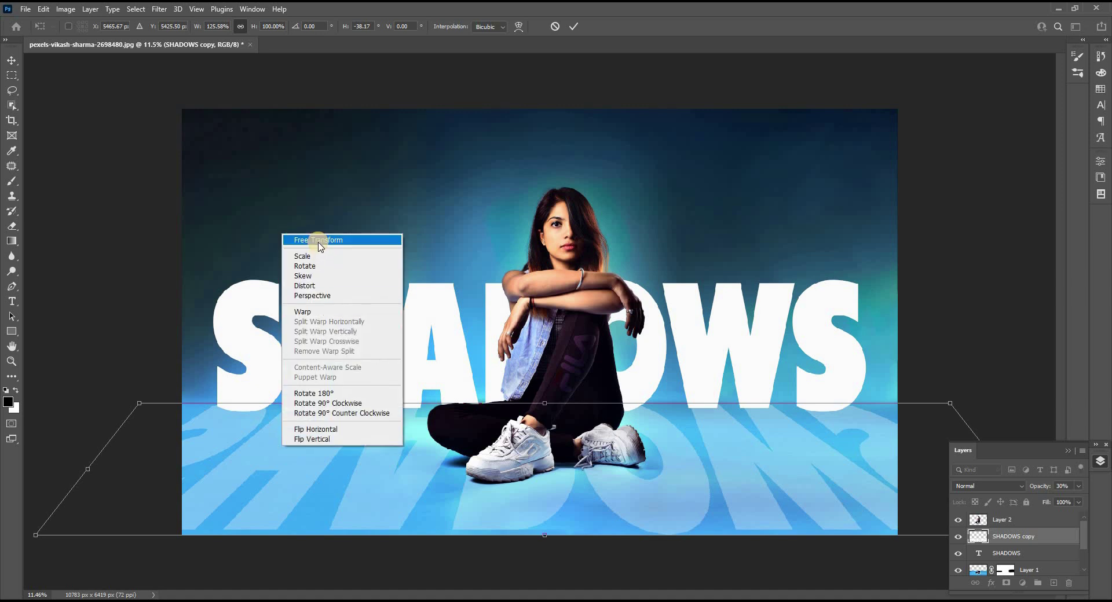
left_click(88, 468)
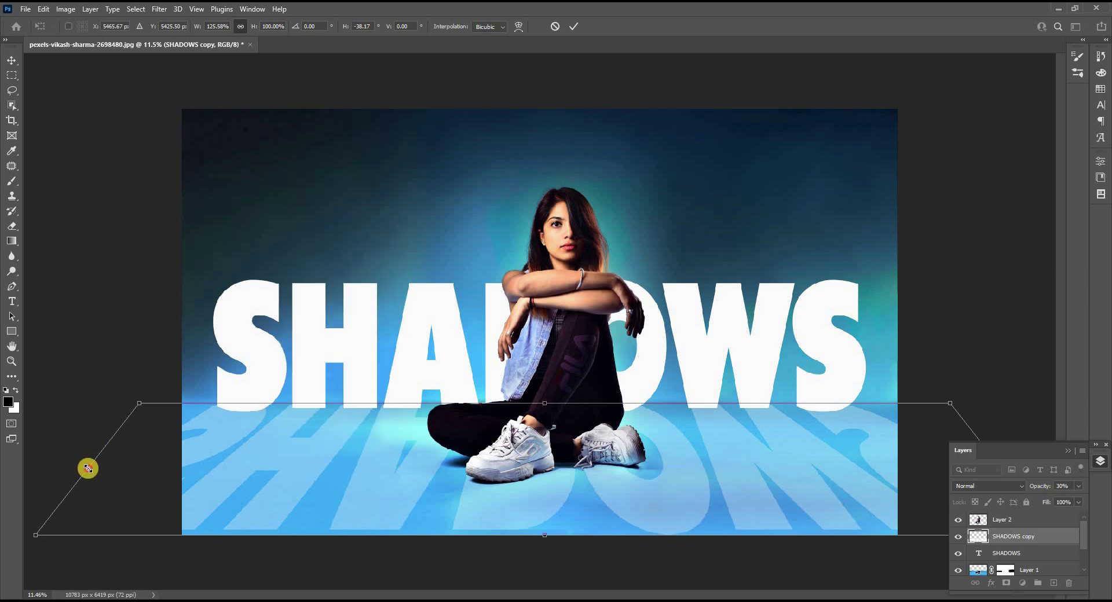
left_click_drag(90, 468, 95, 469)
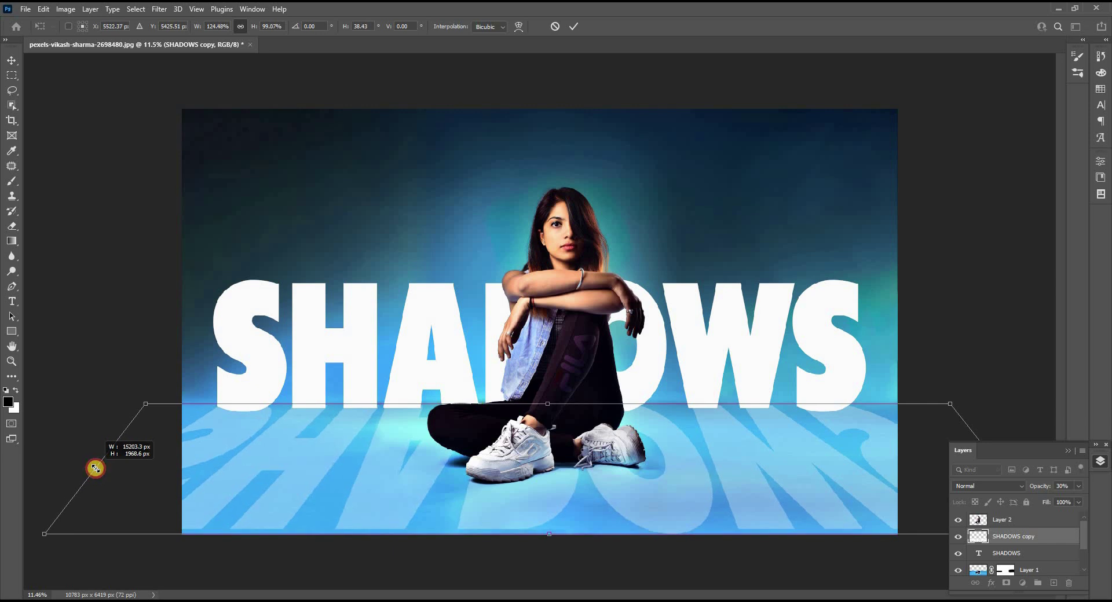
left_click(1003, 470)
left_click_drag(1003, 470, 997, 472)
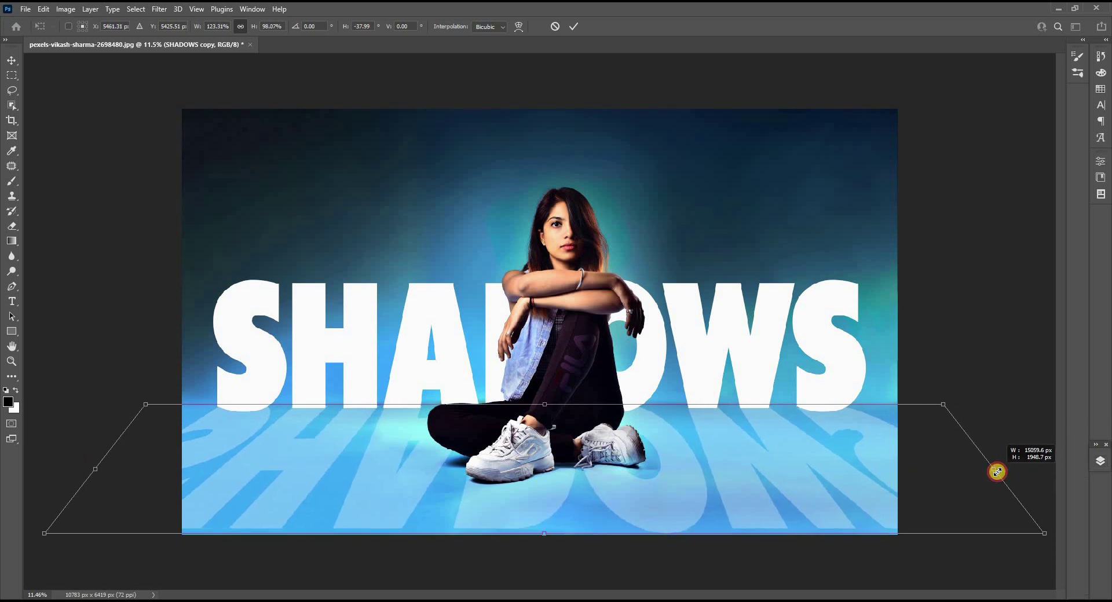
left_click_drag(996, 473, 994, 470)
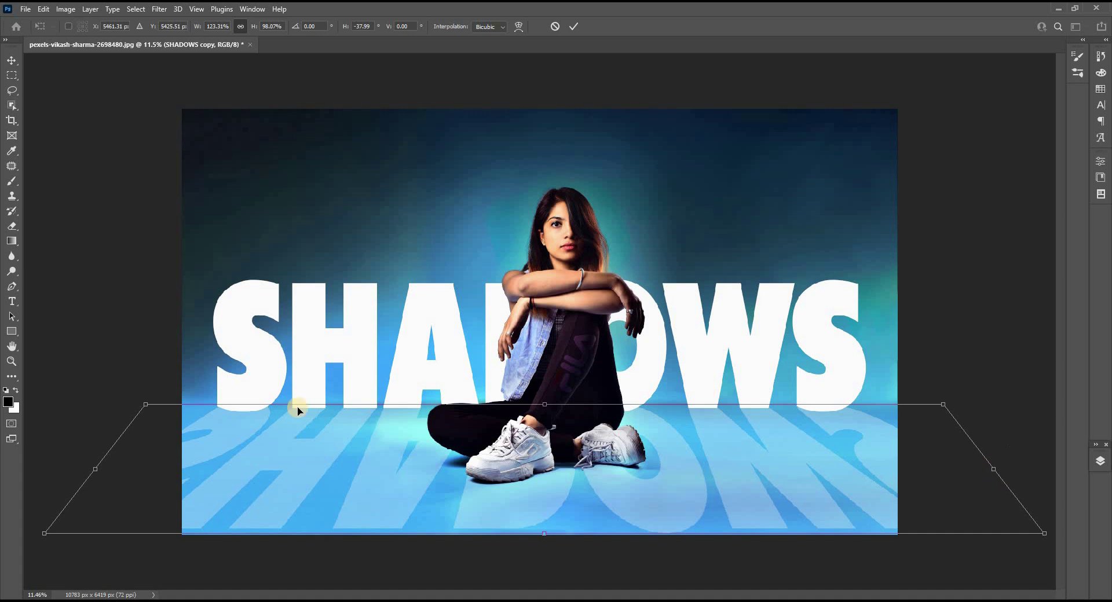
key("Return")
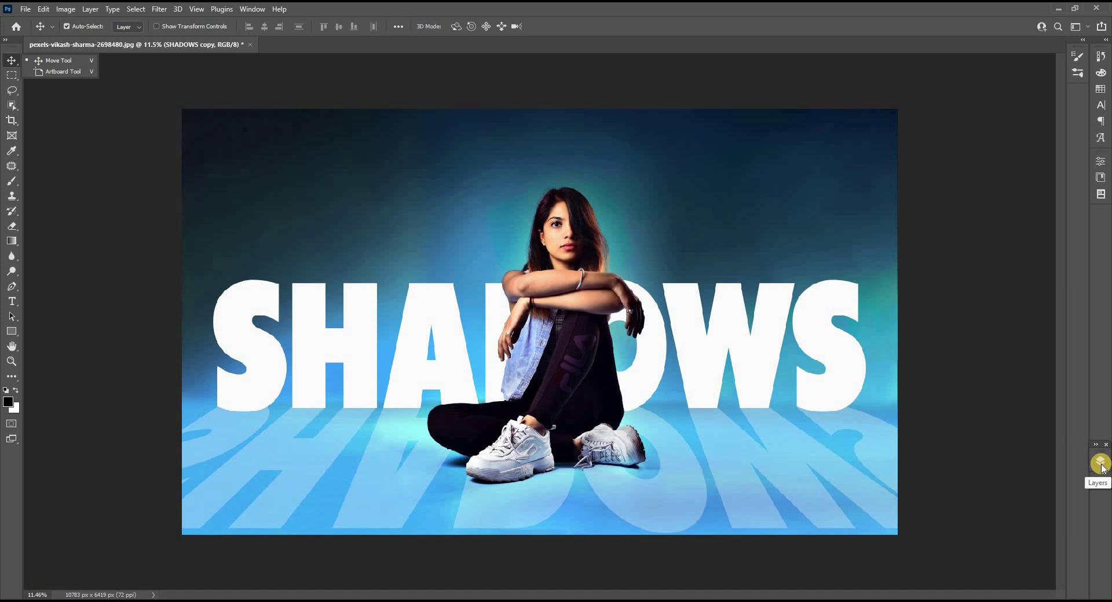
Mask the SHADOWS copy layer with a gradient from the image bottom upward, fading the reflection out.
left_click(1101, 463)
left_click_drag(995, 543, 971, 585)
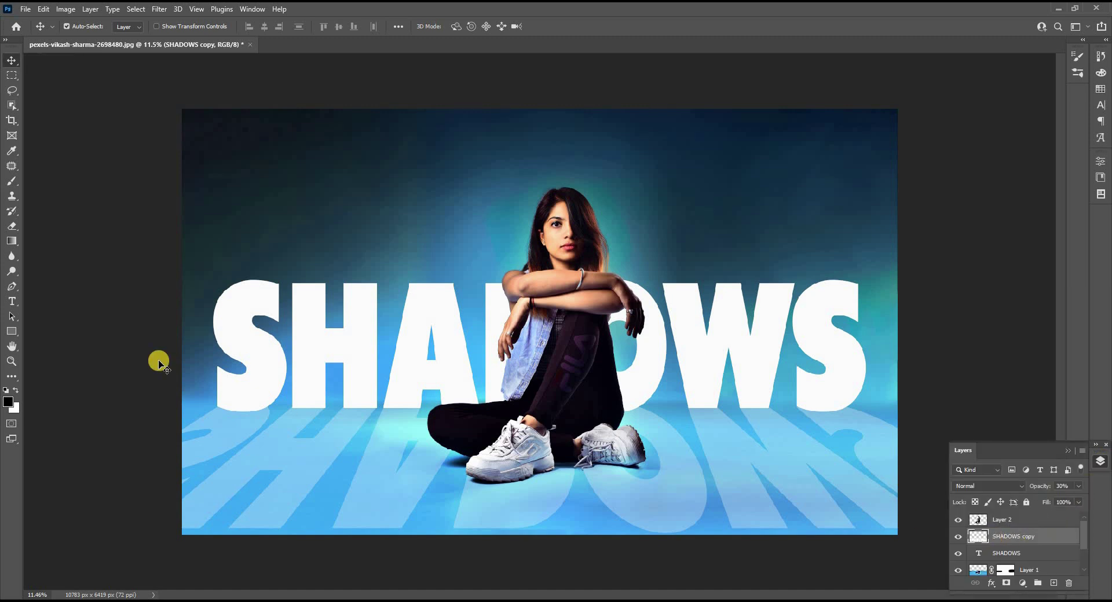
left_click(1008, 584)
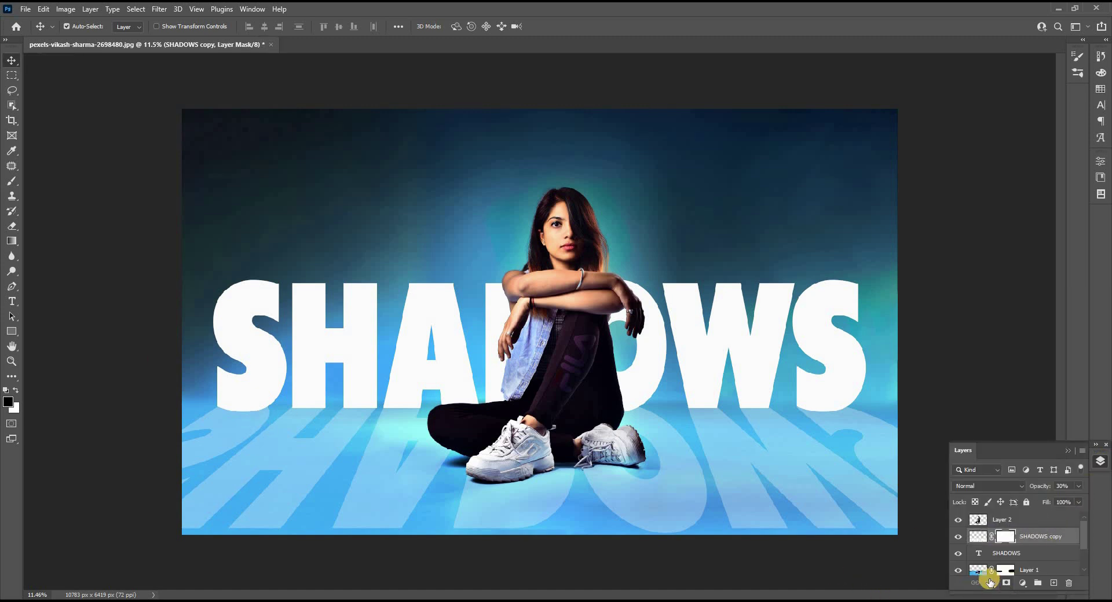
left_click(11, 241)
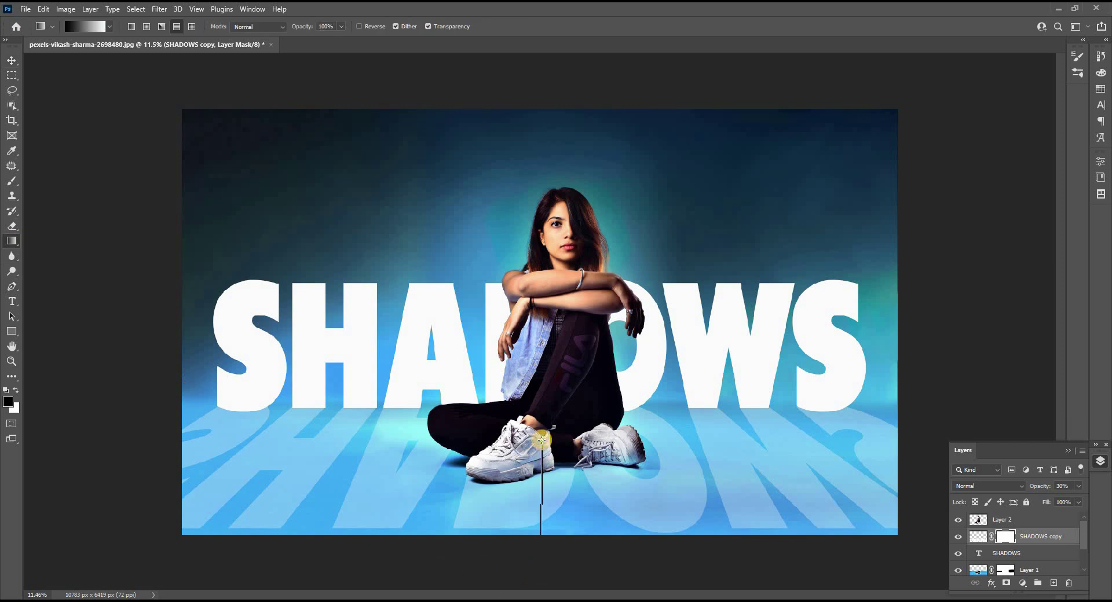
left_click_drag(542, 440, 542, 440)
left_click_drag(587, 534, 582, 418)
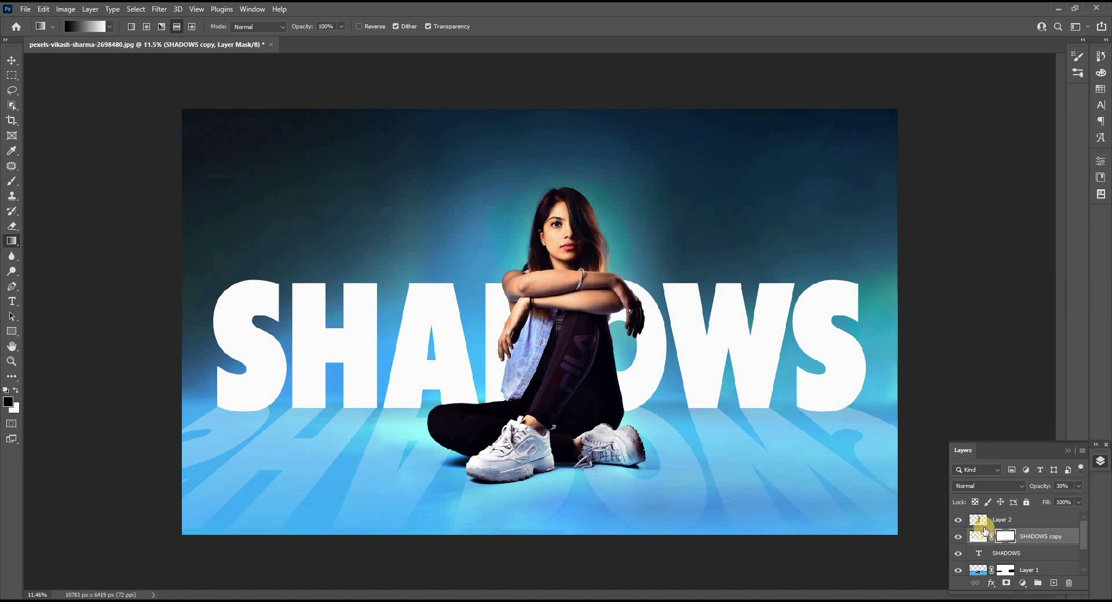
left_click(980, 523)
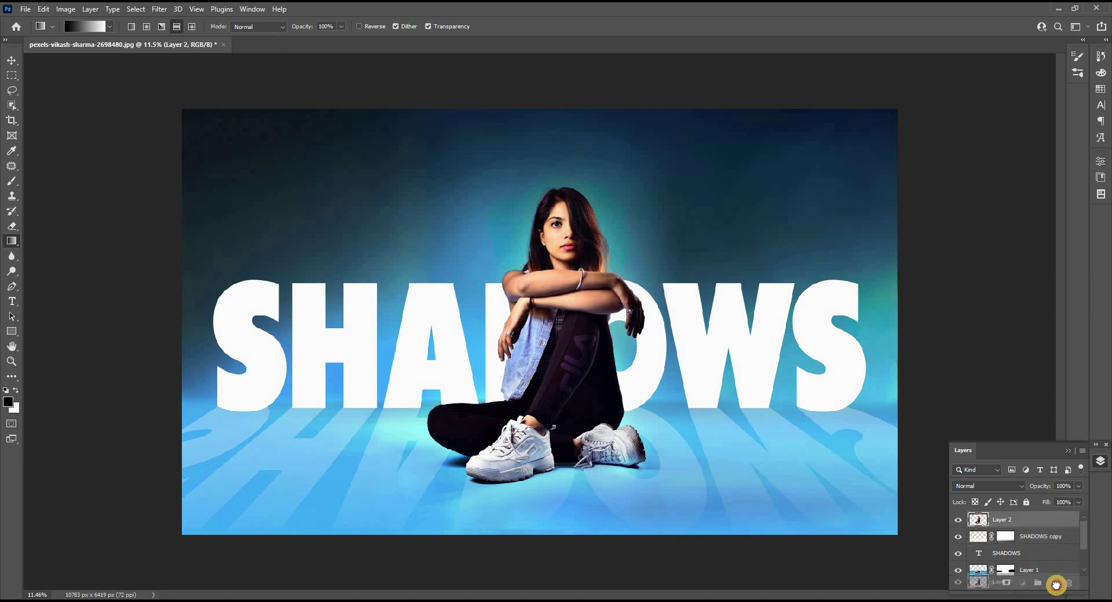
Duplicate Layer 2, select the girl's outline, and brush it solid black from shoes to head.
left_click_drag(1015, 549, 1053, 582)
left_click(977, 522, "ctrl")
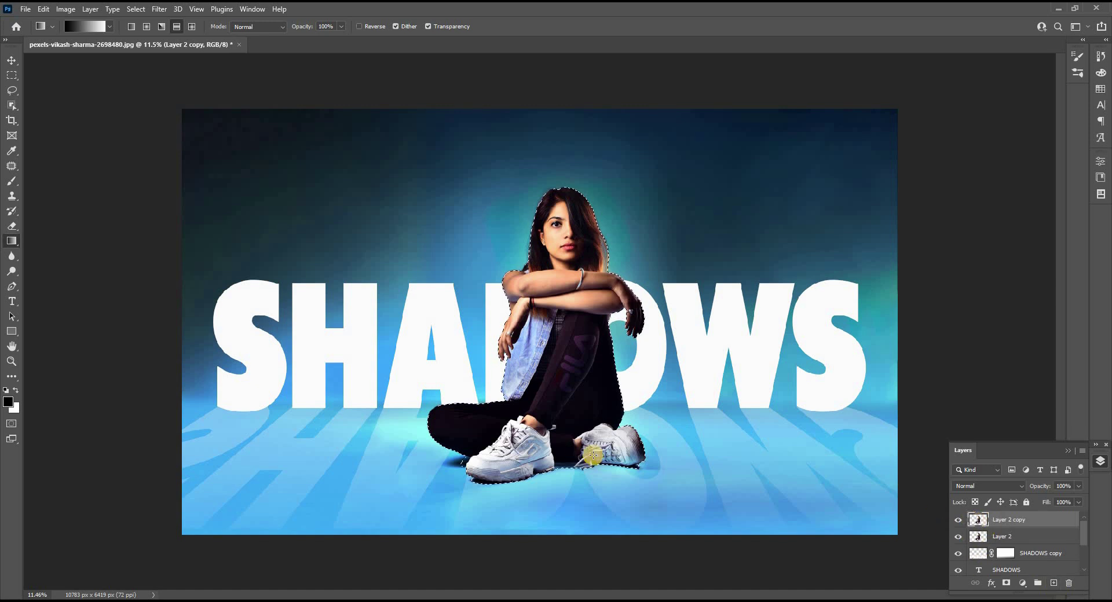
key("b")
left_click_drag(479, 430, 641, 449)
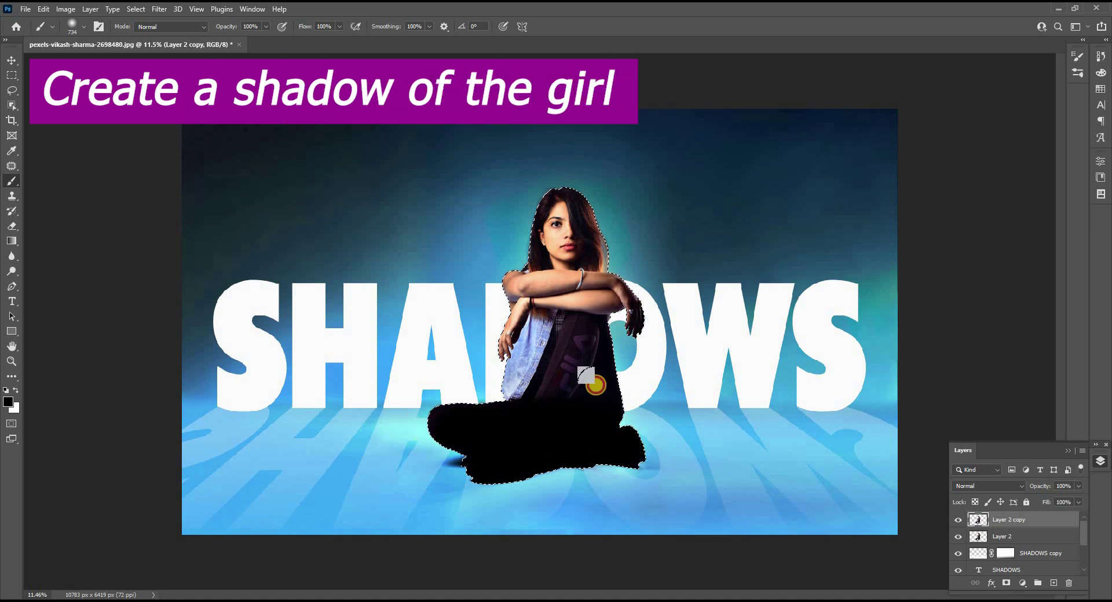
left_click_drag(590, 353, 510, 371)
mouse_move(492, 252)
left_mouse_down()
mouse_move(552, 190)
mouse_move(553, 337)
left_mouse_up()
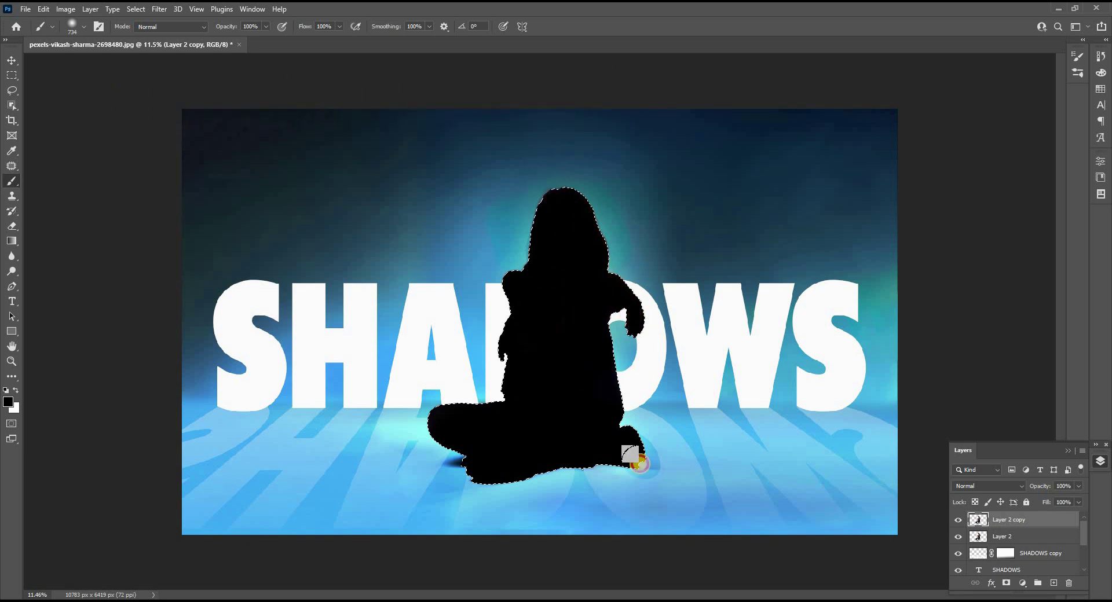
Flip the black silhouette vertically and move it down to the image bottom beneath the girl.
left_click(12, 60)
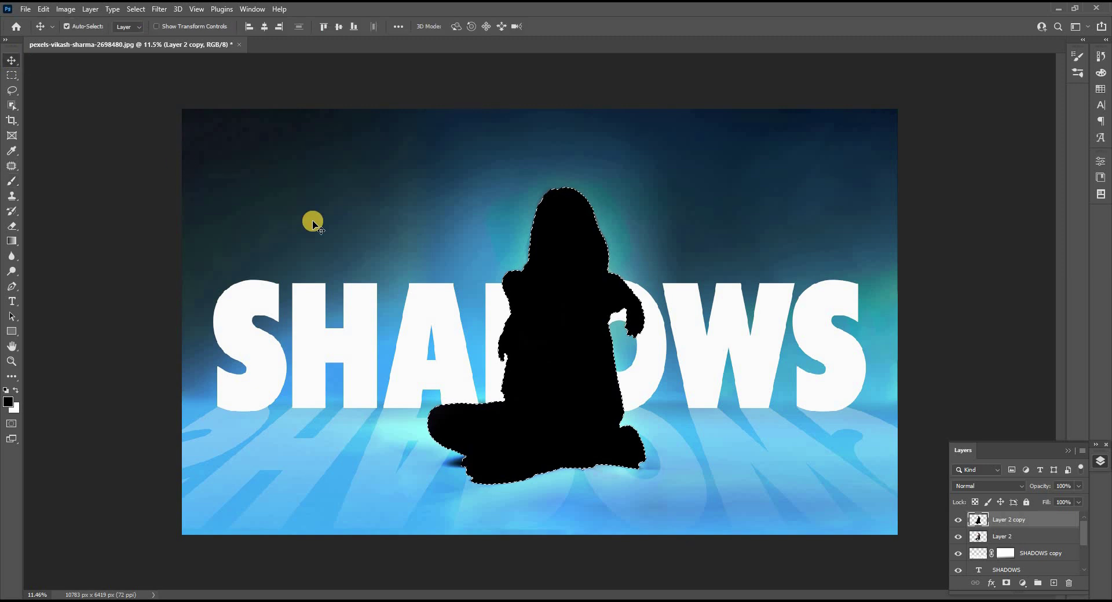
key("ctrl+t")
right_click(600, 407)
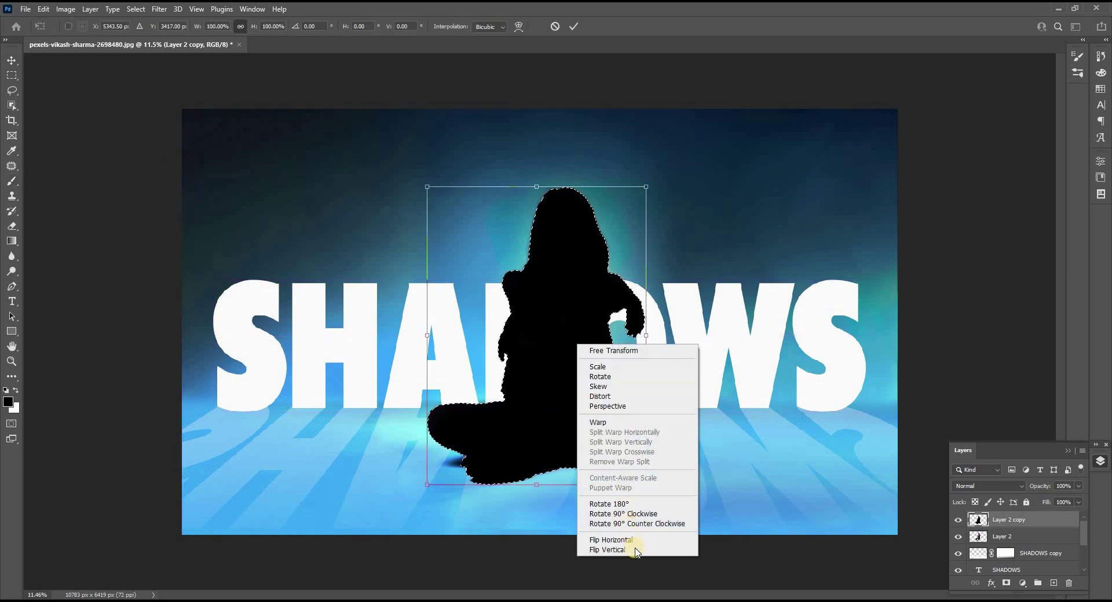
left_click(632, 553)
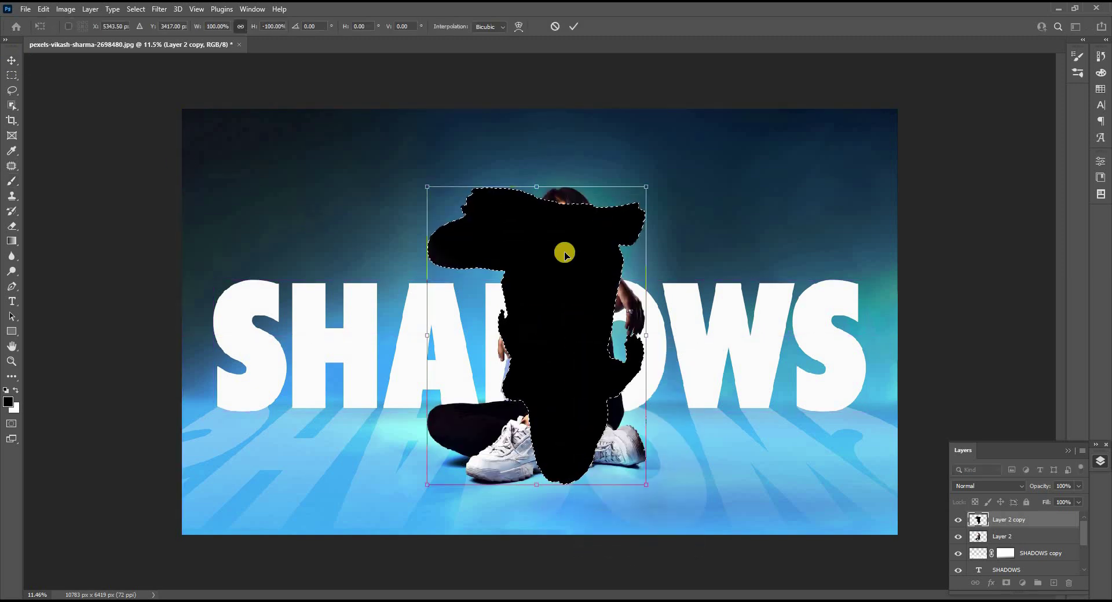
left_click_drag(565, 255, 564, 266)
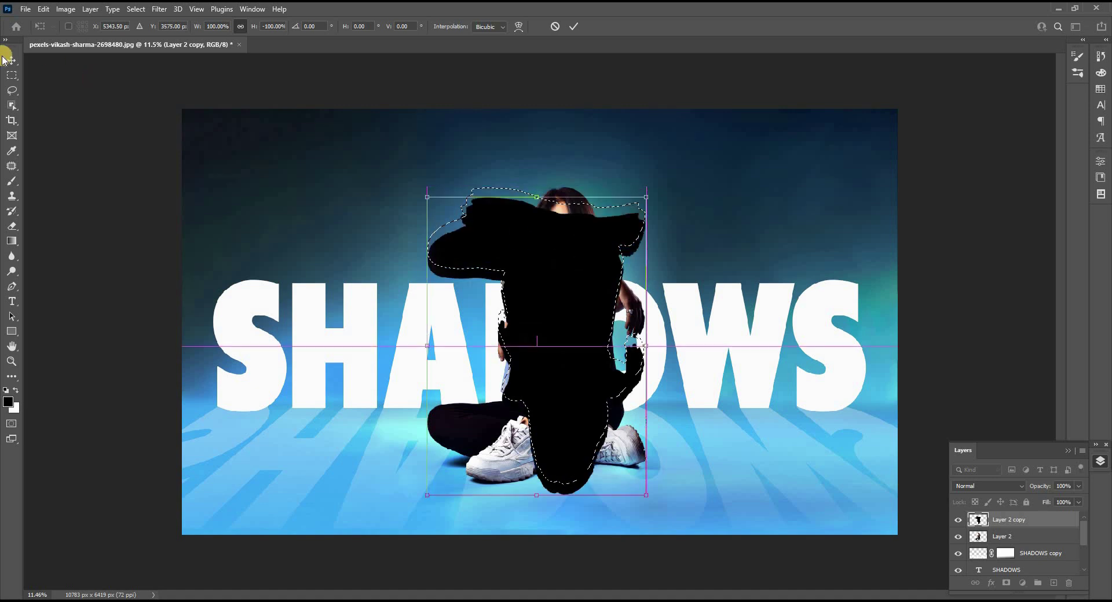
double_click(596, 300)
mouse_move(565, 376)
left_mouse_down()
mouse_move(547, 491)
mouse_move(550, 467)
left_mouse_up()
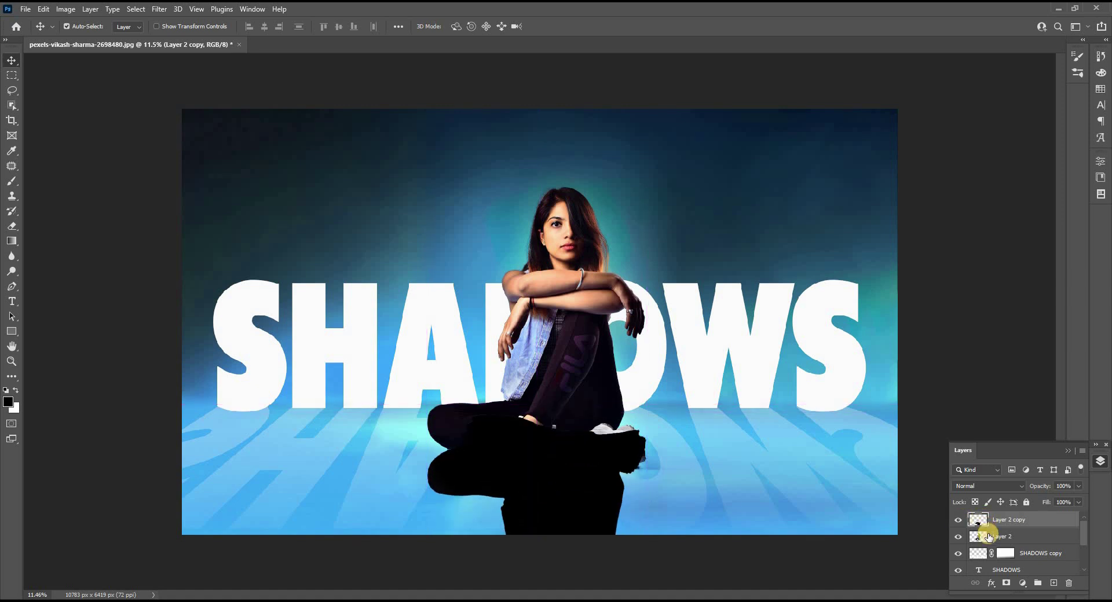
Move the silhouette below Layer 2 and paint black on the SHADOWS copy mask inside the shadow area.
mouse_move(989, 537)
left_mouse_down()
mouse_move(980, 524)
mouse_move(999, 558)
left_mouse_up()
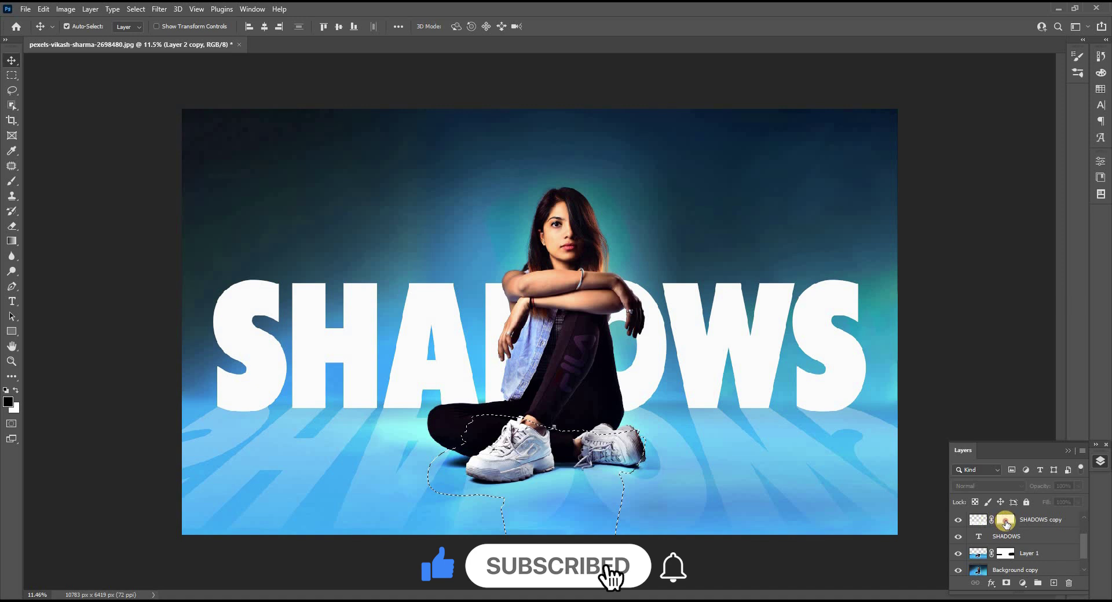
left_click(998, 521)
key("b")
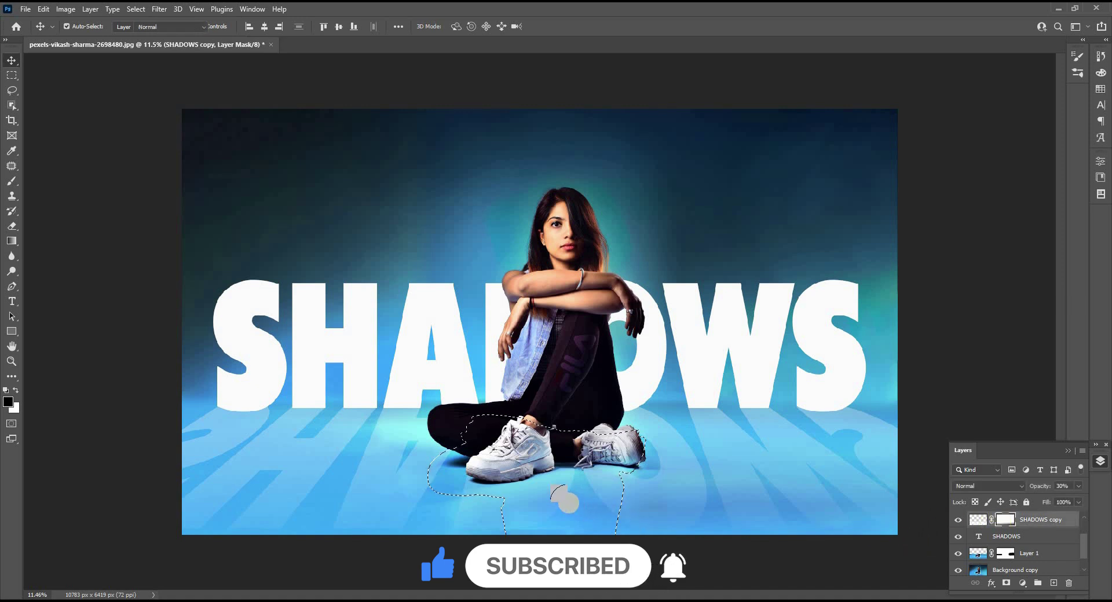
left_click(566, 458)
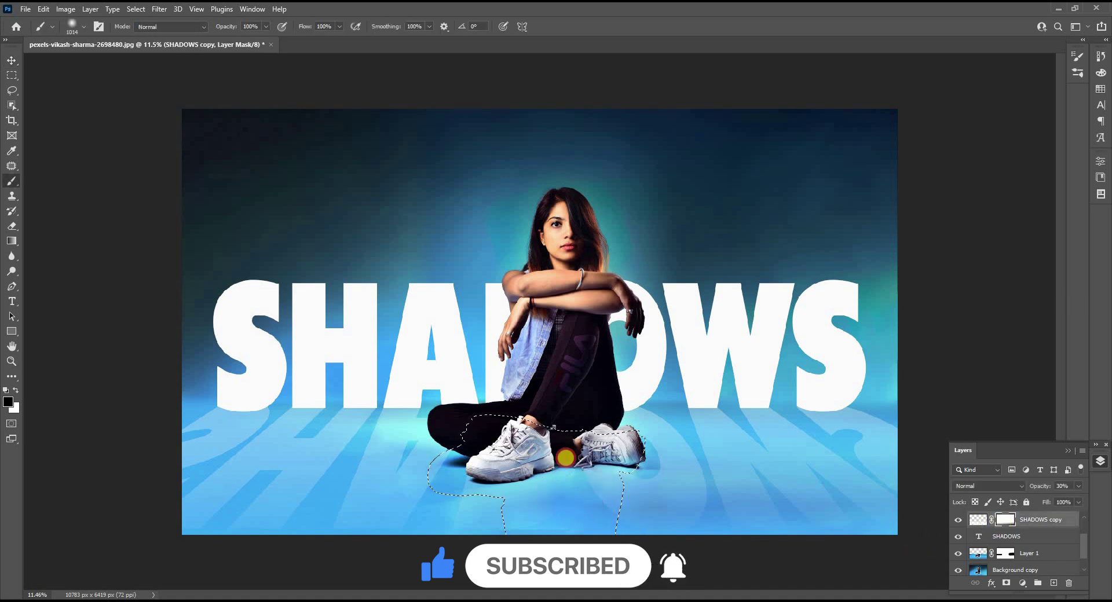
left_click_drag(582, 495, 559, 488)
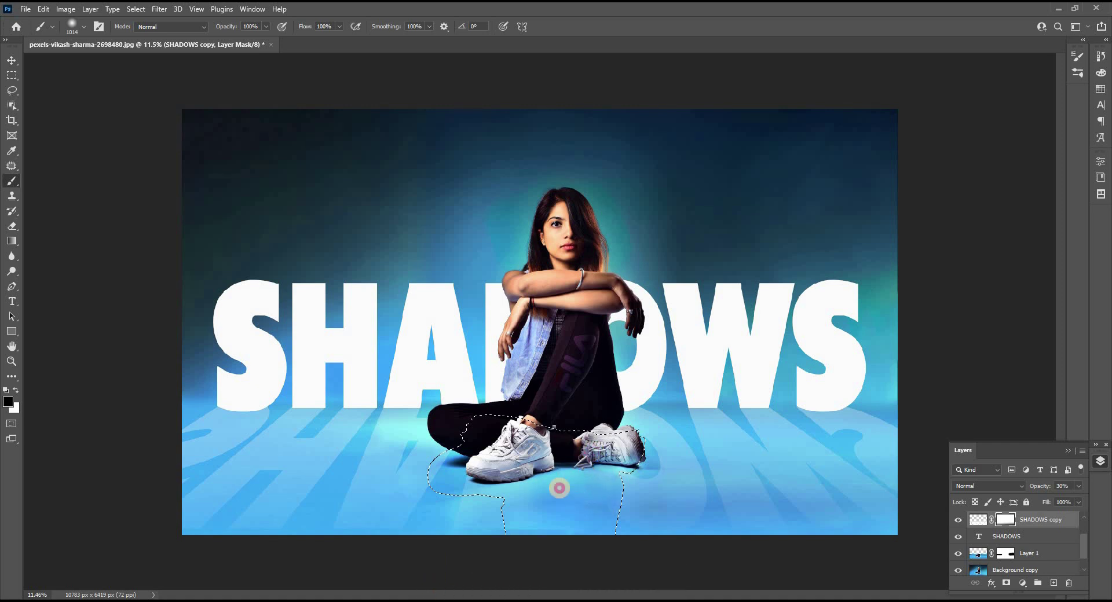